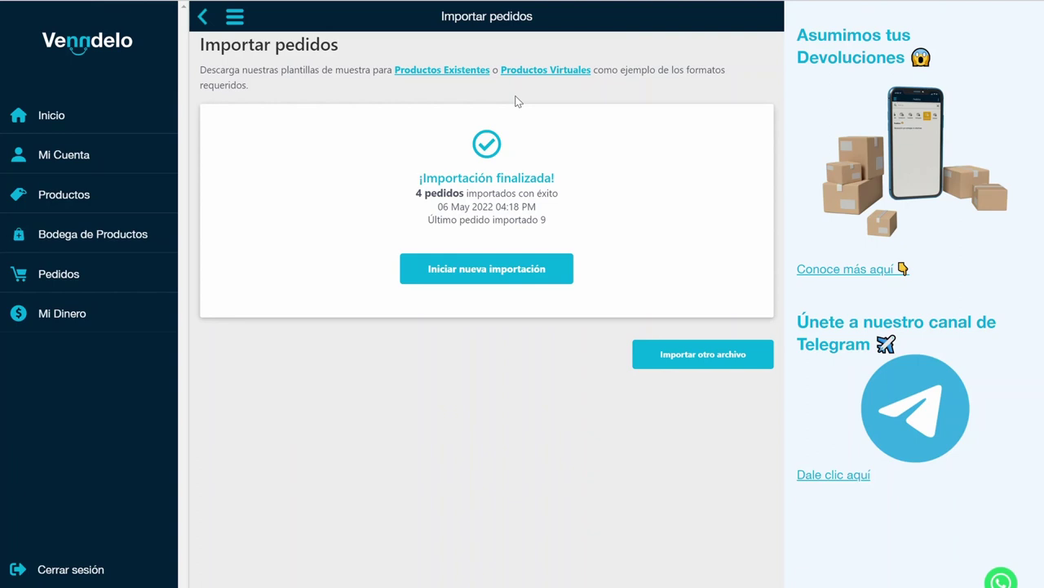
Download the sample import template for Productos Existentes and open the downloaded workbook in Excel
left_click(460, 78)
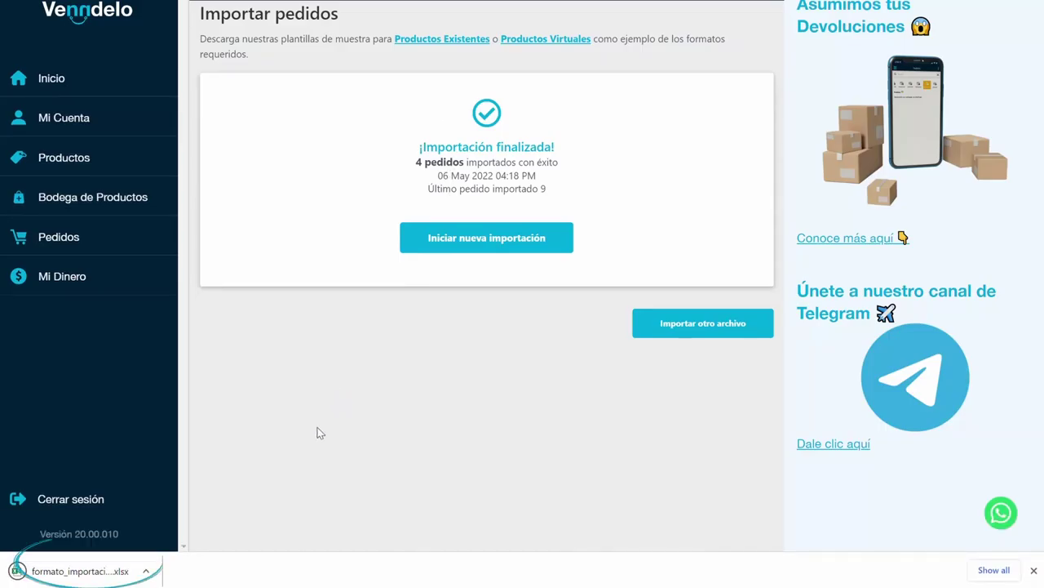
left_click(98, 574)
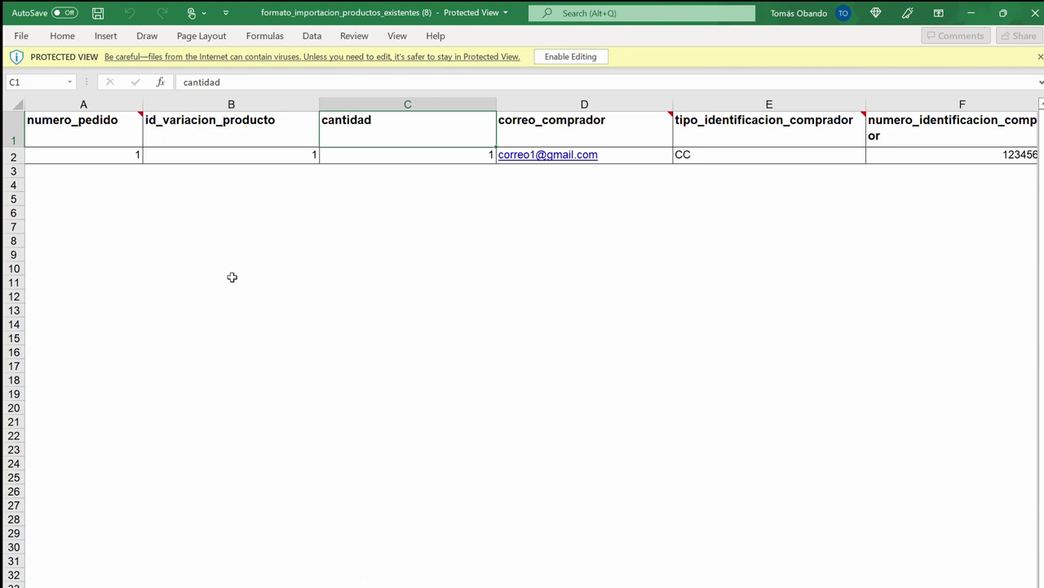
Examine the numero_pedido, id_variacion_producto and cantidad headers, including the note attached to numero_pedido and its sample entry
left_click(113, 137)
left_click(243, 136)
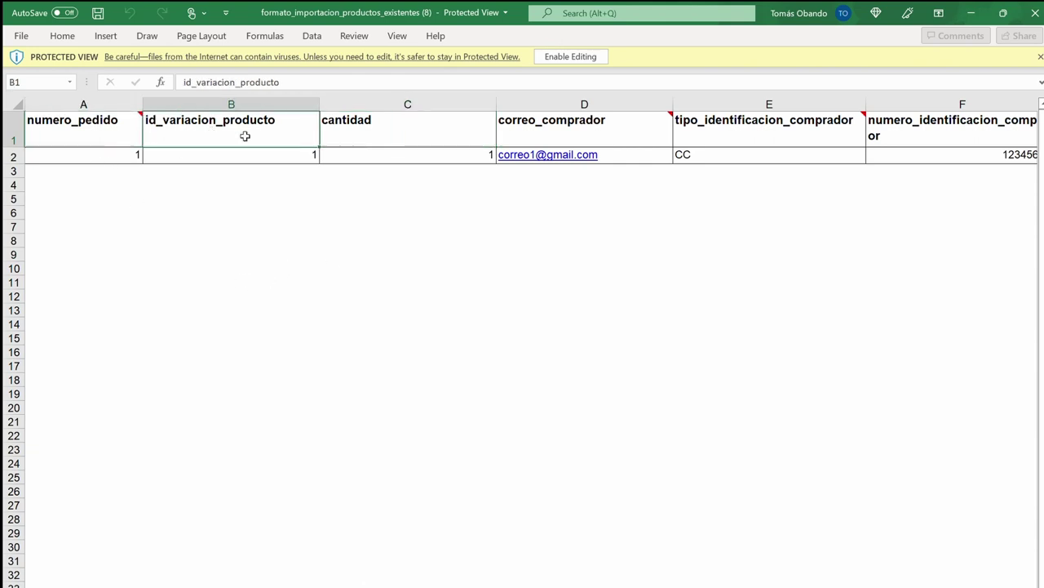
left_click(343, 136)
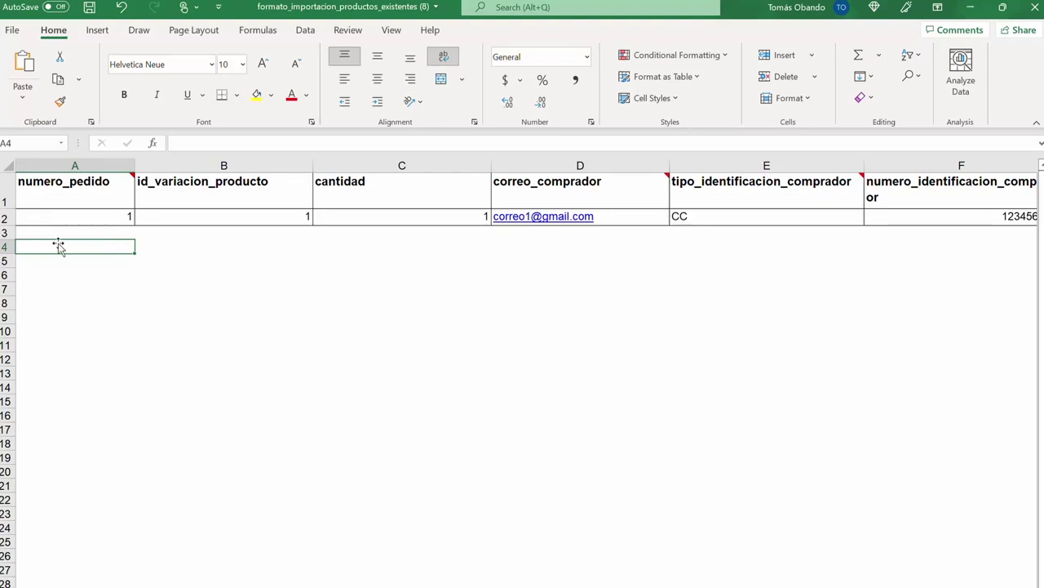
left_click(103, 188)
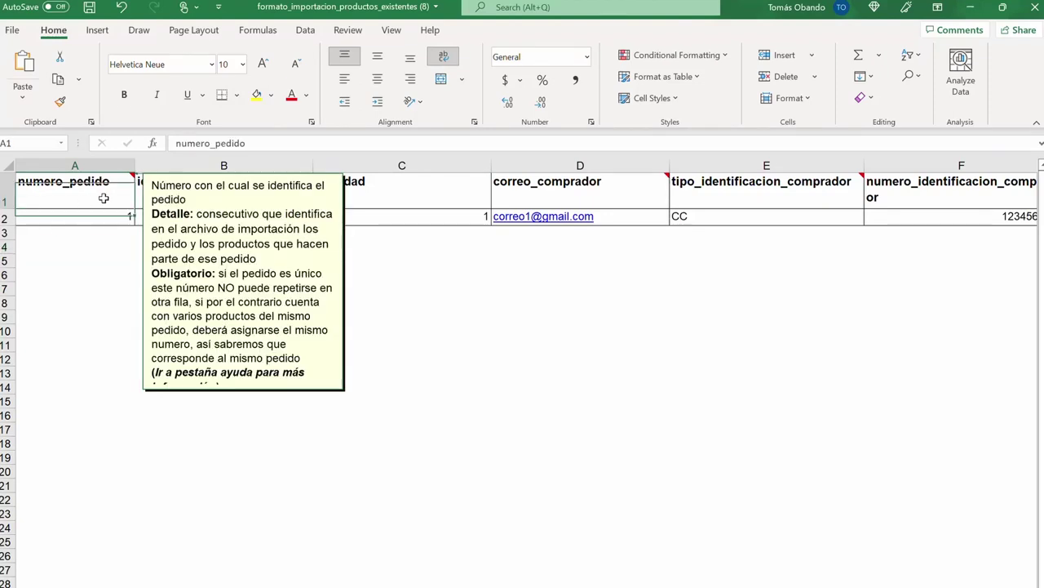
left_click(95, 216)
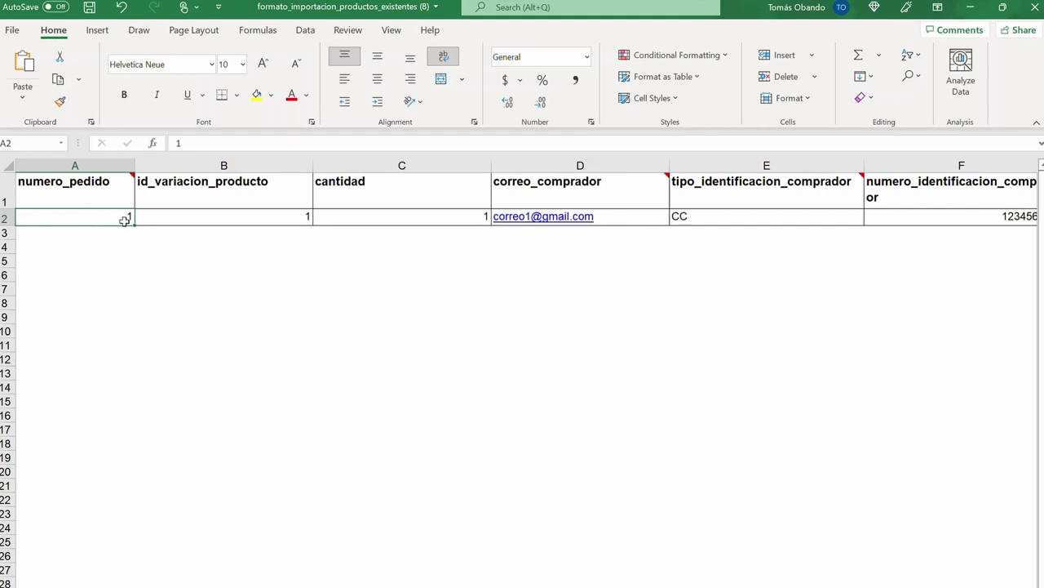
Try two different sample order numbers in A3 under numero_pedido, and clear the cell
left_click(114, 231)
type("2")
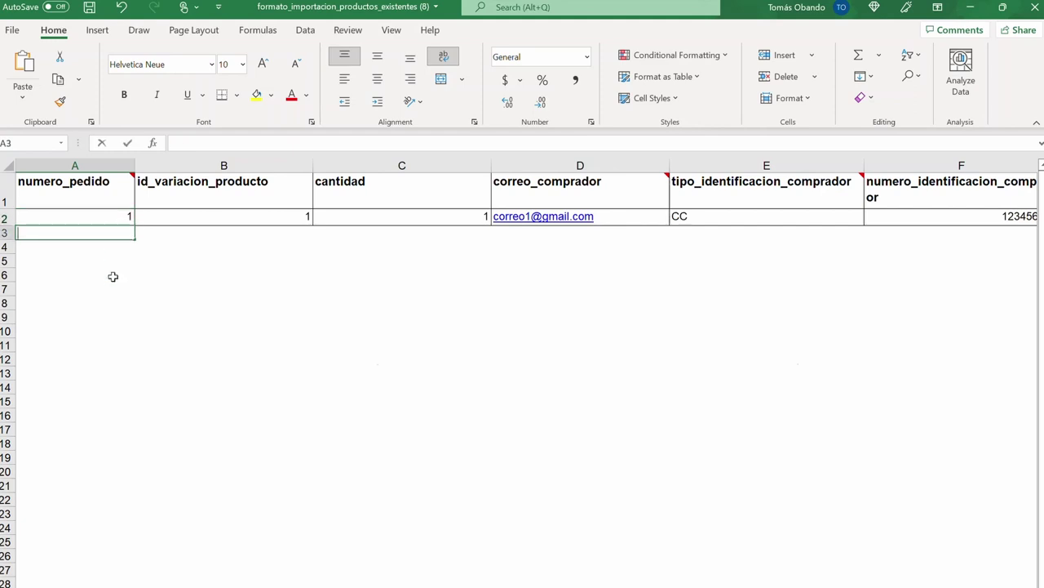
key("Return")
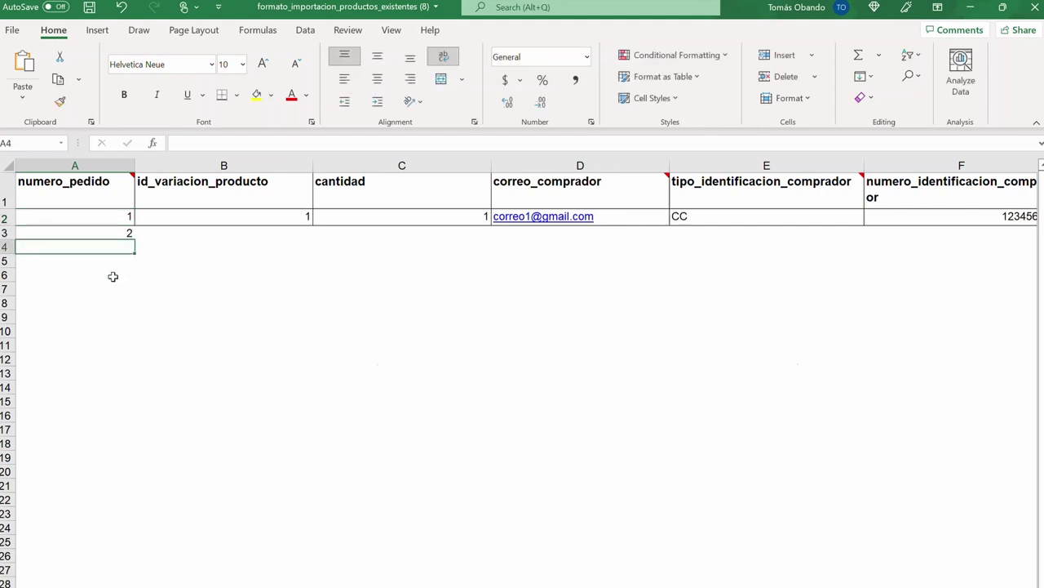
left_click(107, 234)
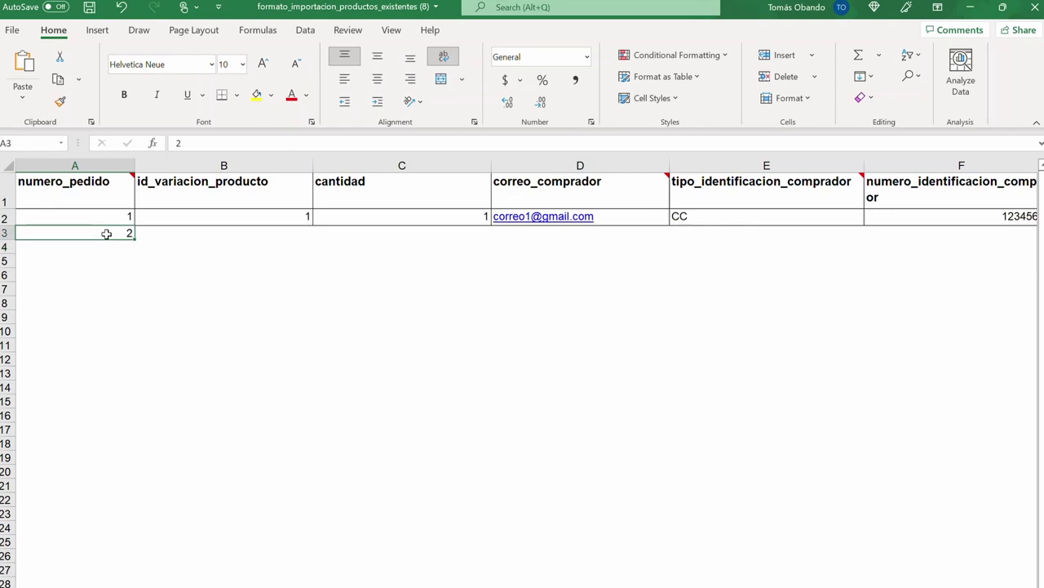
type("34")
key("Return")
key("Return")
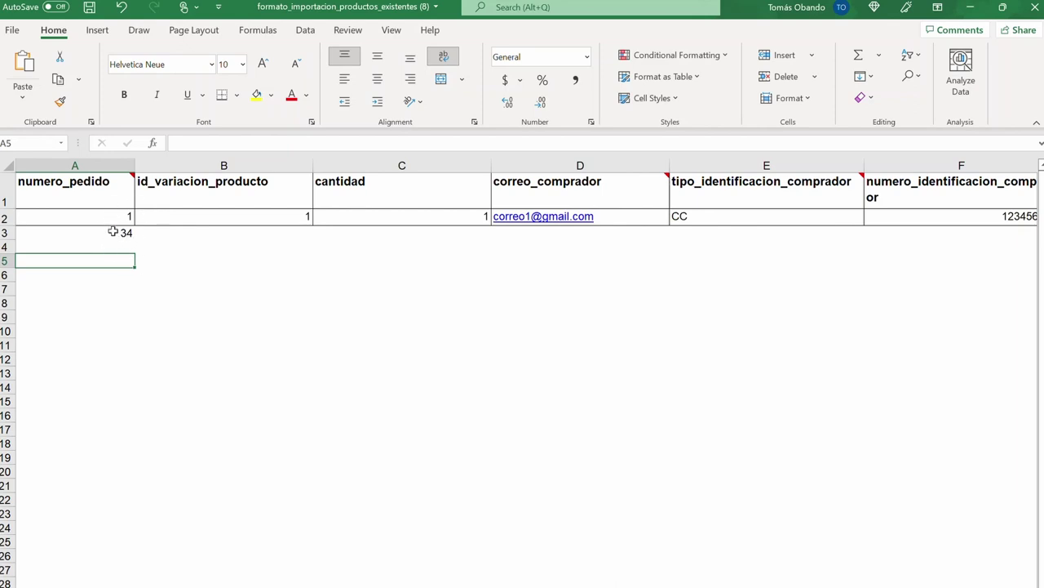
left_click(115, 231)
key("Delete")
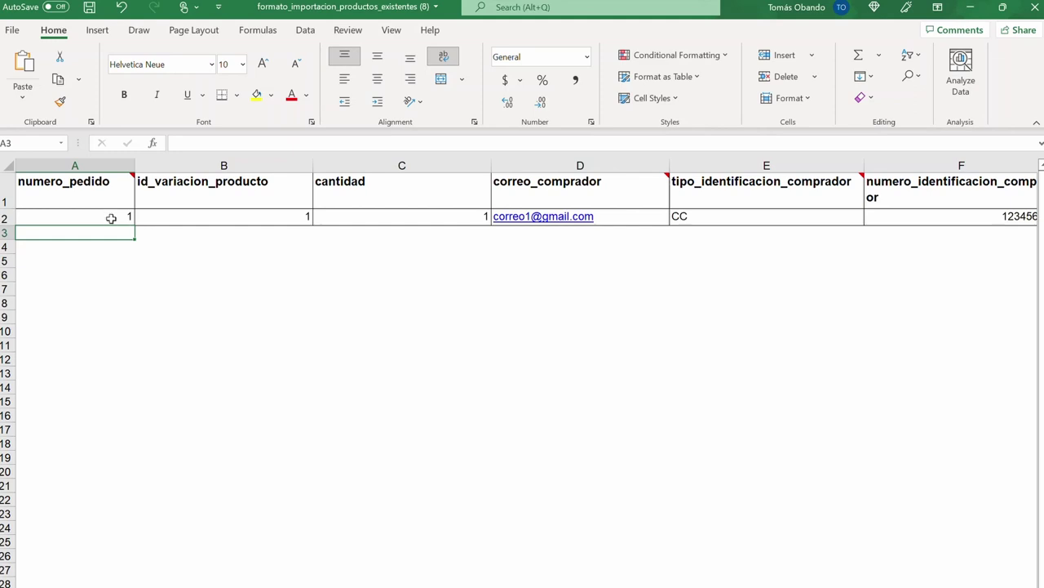
Replace the sample numero_pedido in A2 with the actual order number
left_click(110, 218)
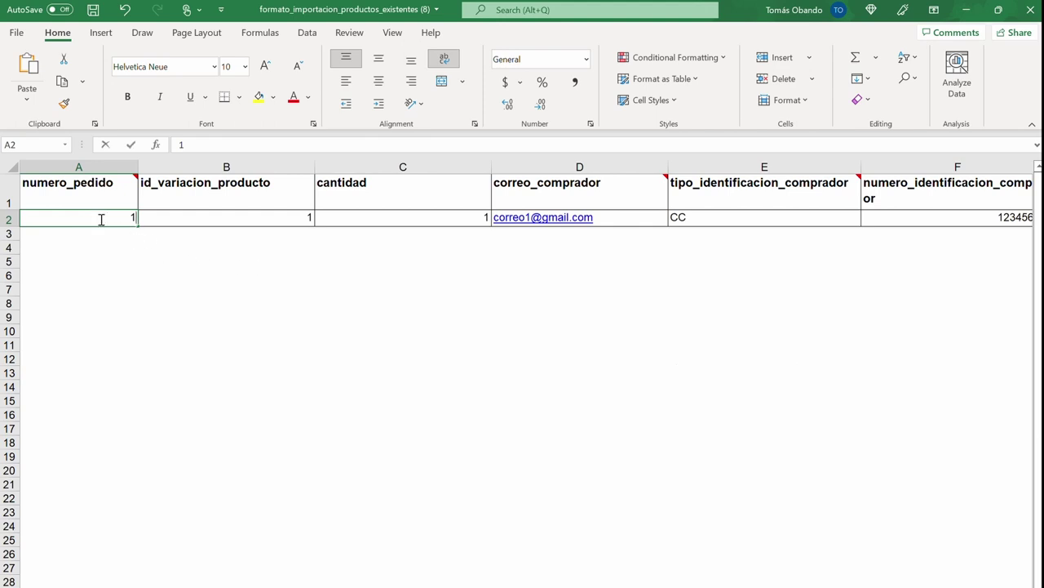
type("3187")
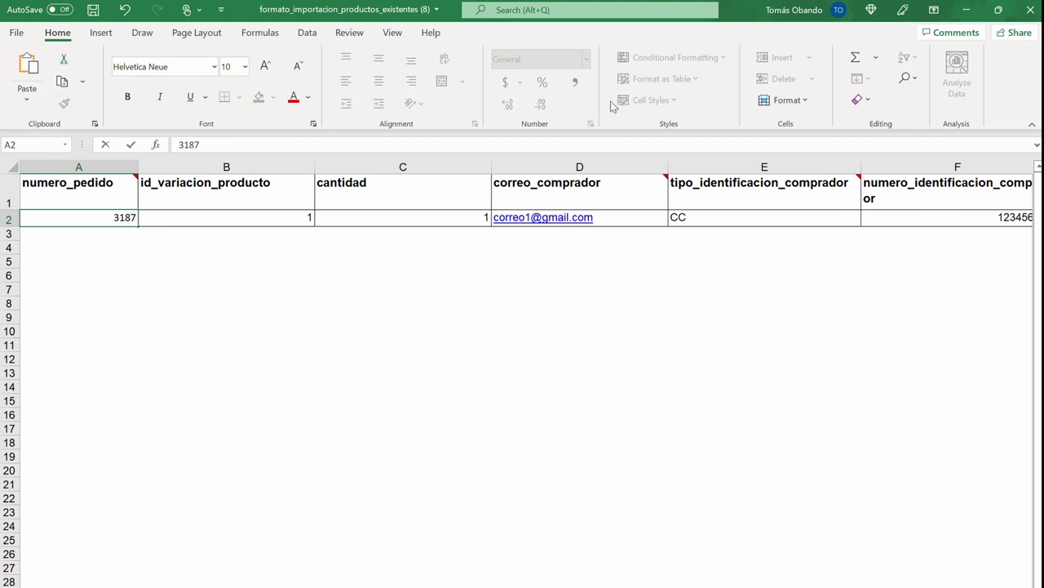
key("Tab")
Copy the Crocs Azules product ID 373289 from Venndelo's product list into id_variacion_producto in B2, matching the sheet's formatting
left_click(208, 202)
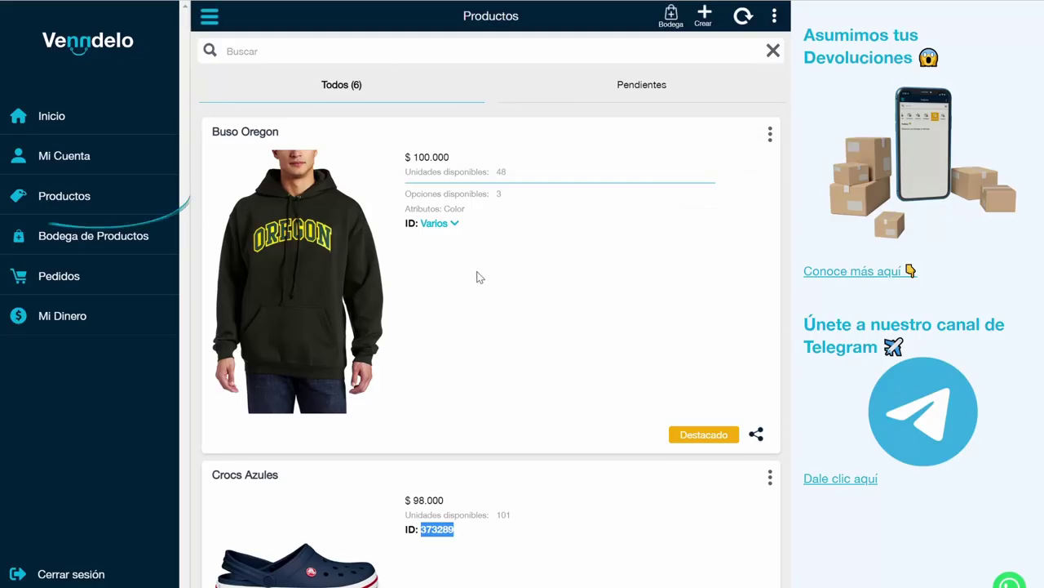
scroll(478, 275, "down", 3)
left_click(547, 357)
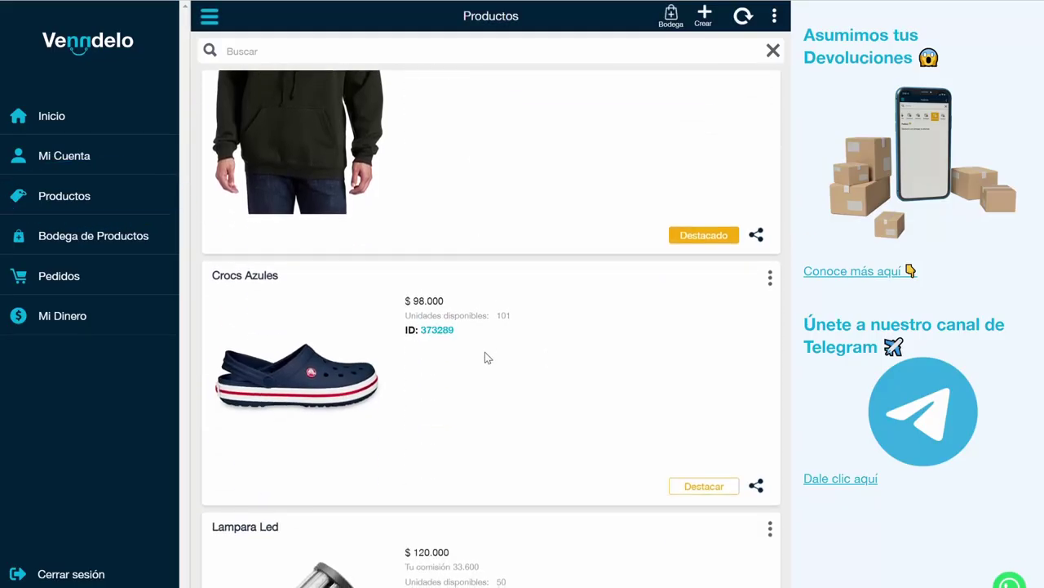
double_click(448, 333)
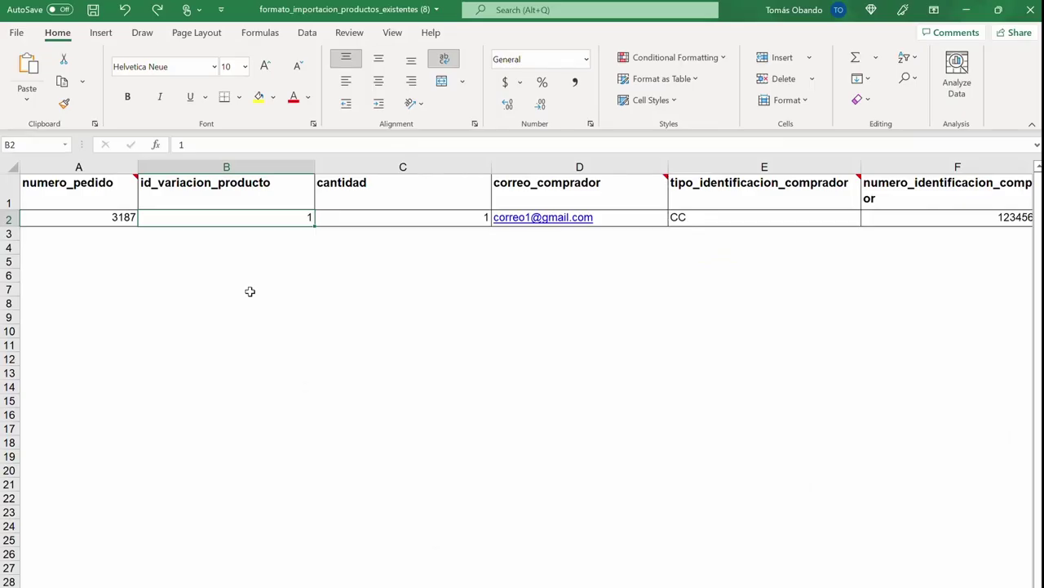
type("373289")
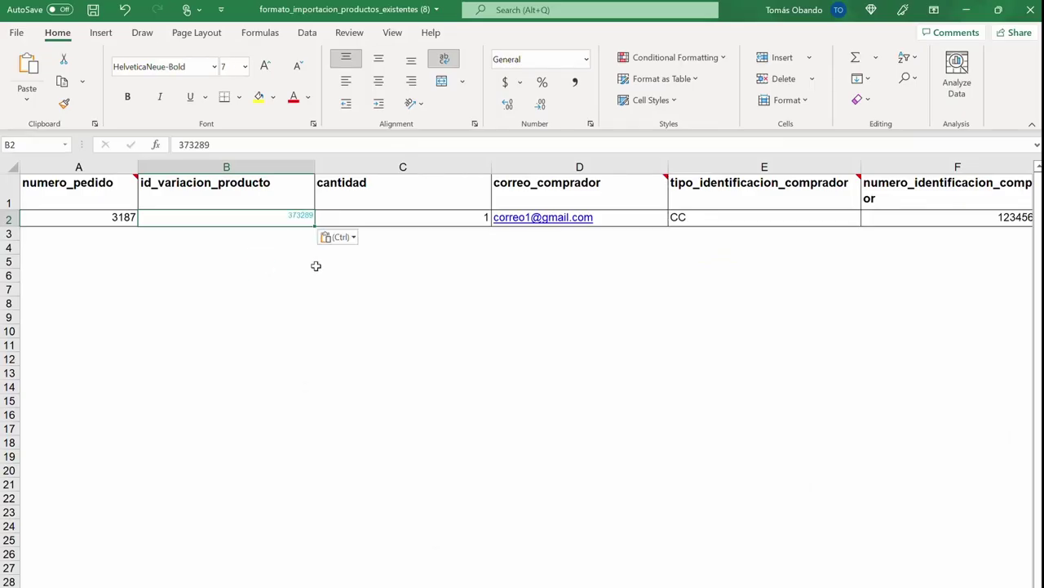
key("ctrl+m")
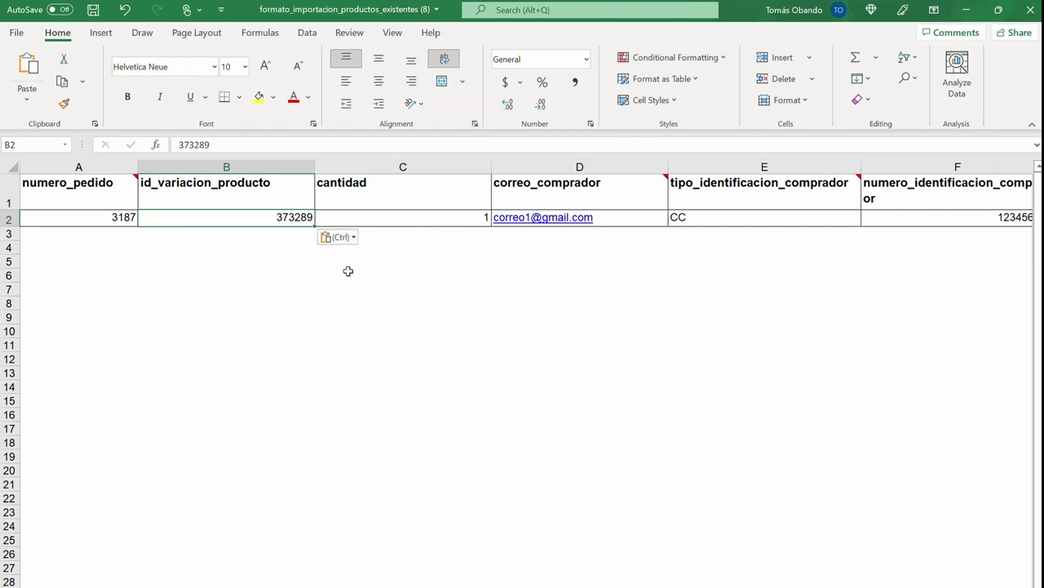
Try a cantidad of 2 in C2 for the product, and set it back to 1
left_click(403, 220)
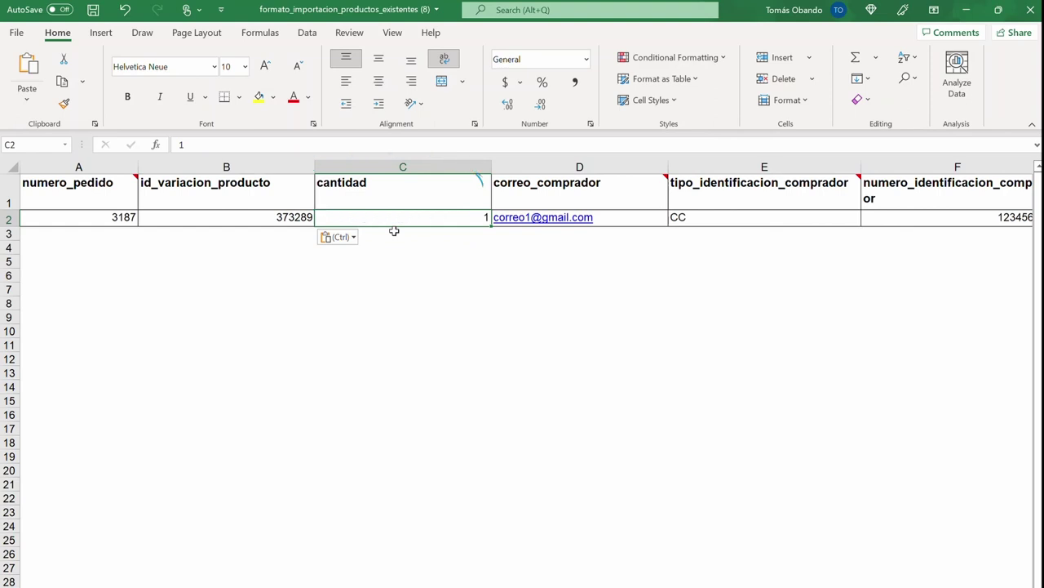
left_click(236, 221)
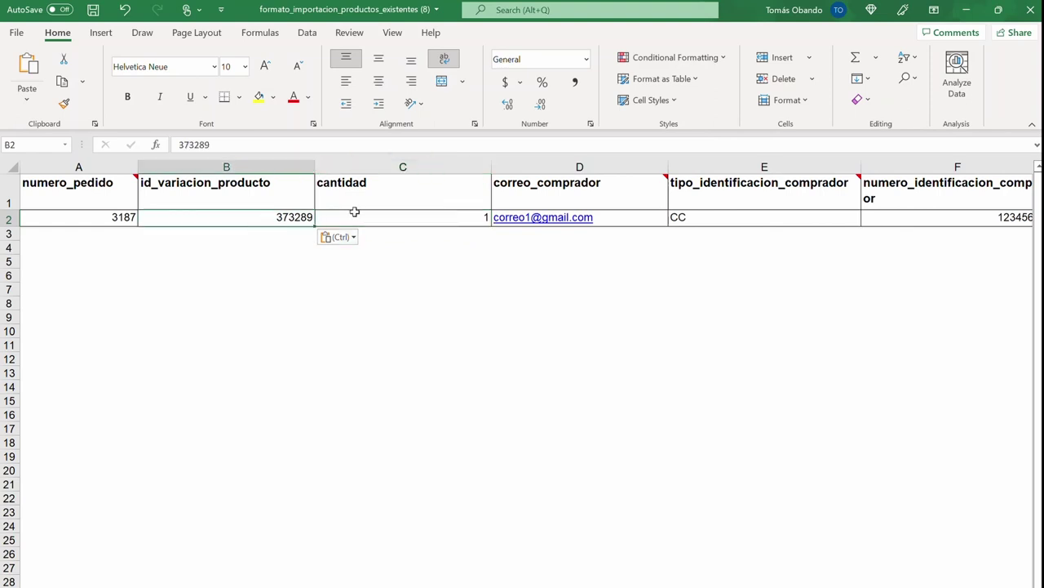
left_click(363, 216)
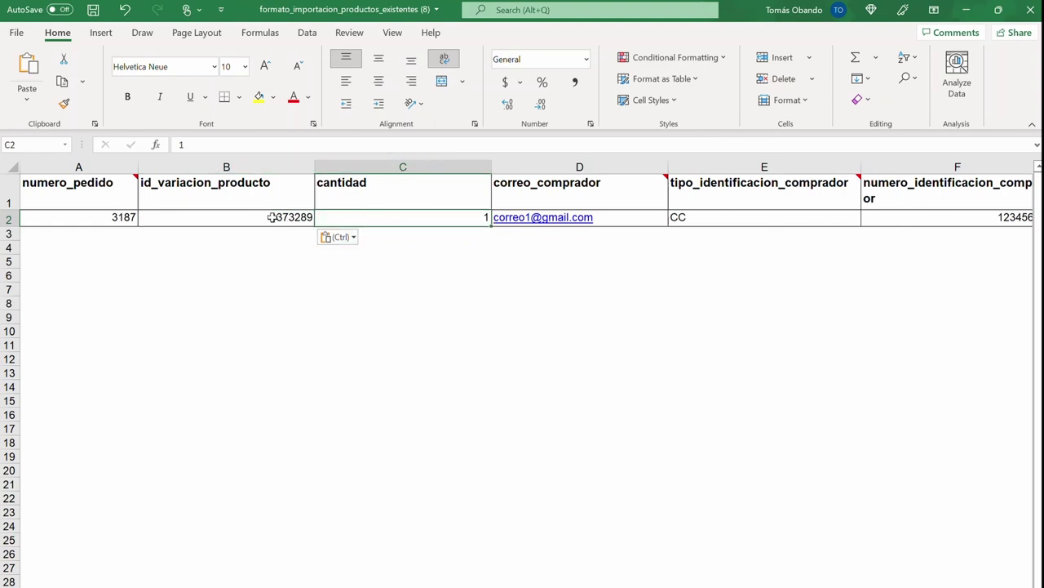
double_click(354, 217)
key("BackSpace")
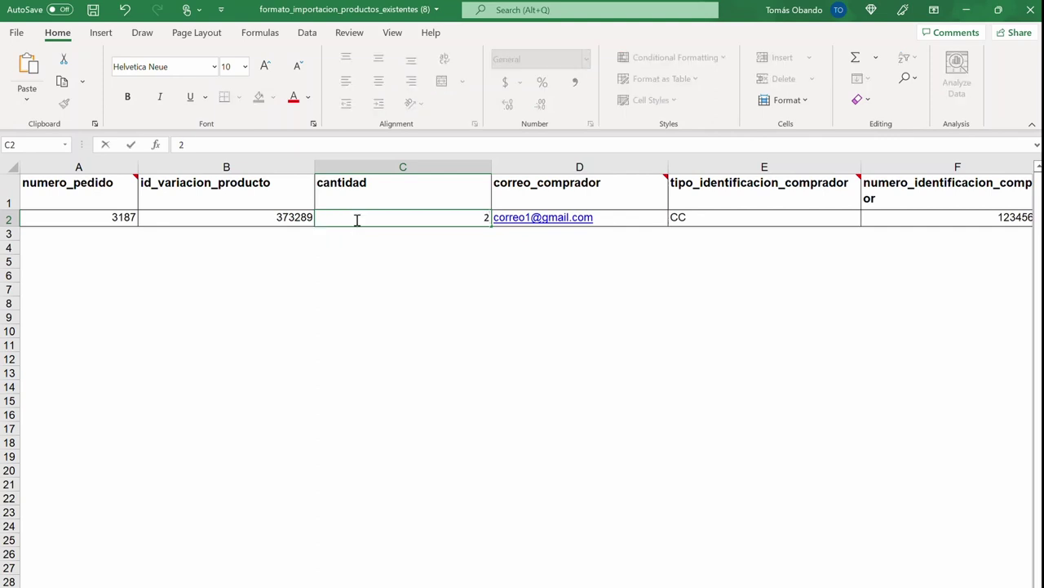
type("2")
key("BackSpace")
type("1")
key("Return")
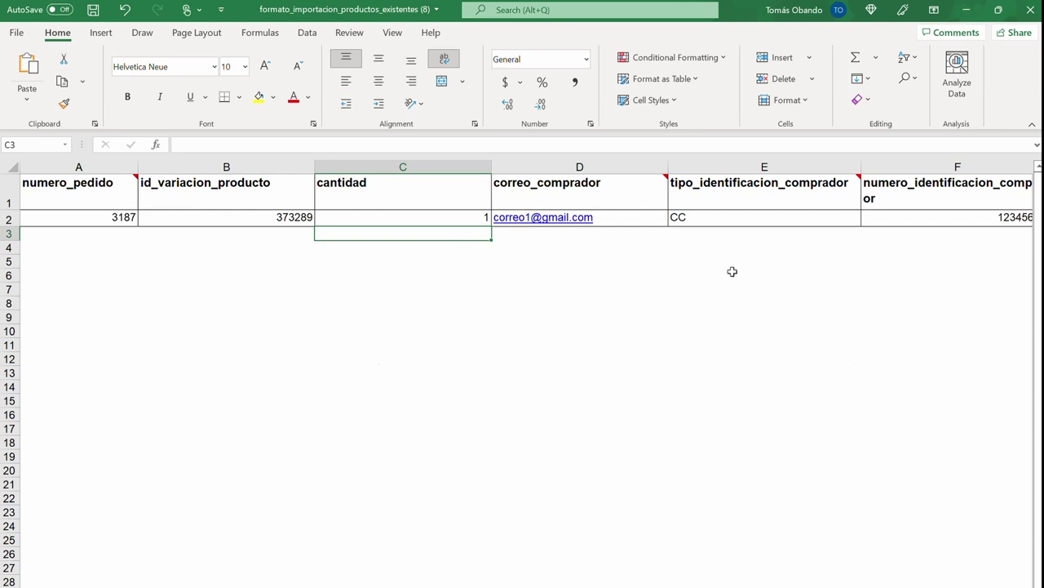
Examine the buyer columns from correo_comprador to telefono_comprador, including the header notes on required data and the sample entries
left_click(639, 200)
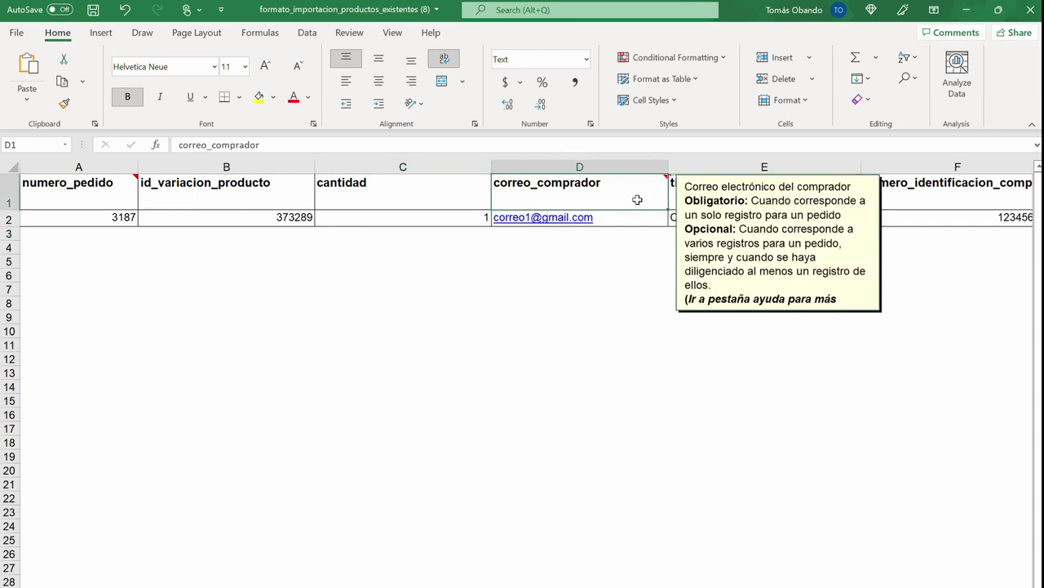
left_click(626, 246)
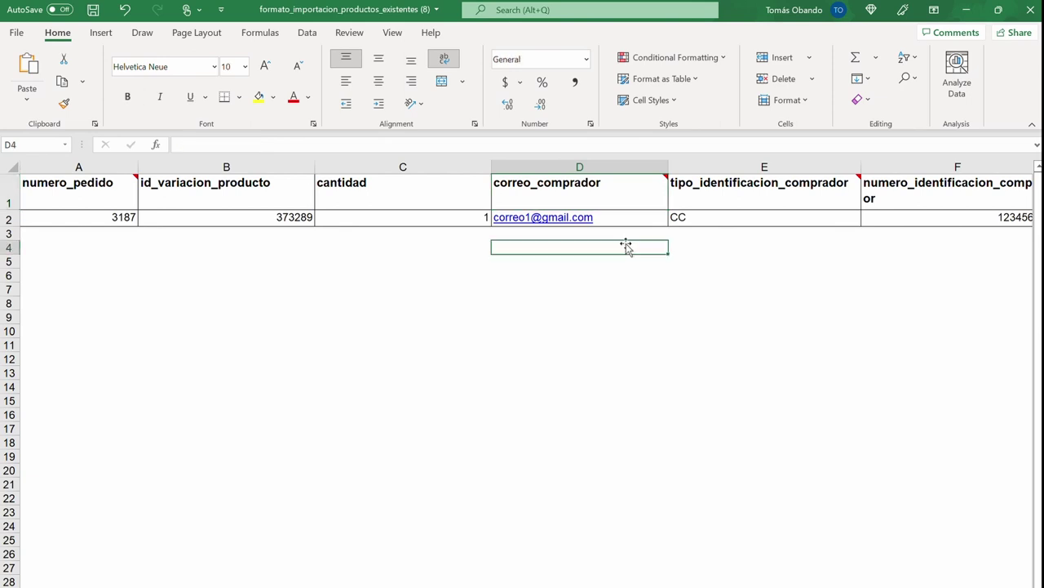
left_click(626, 233)
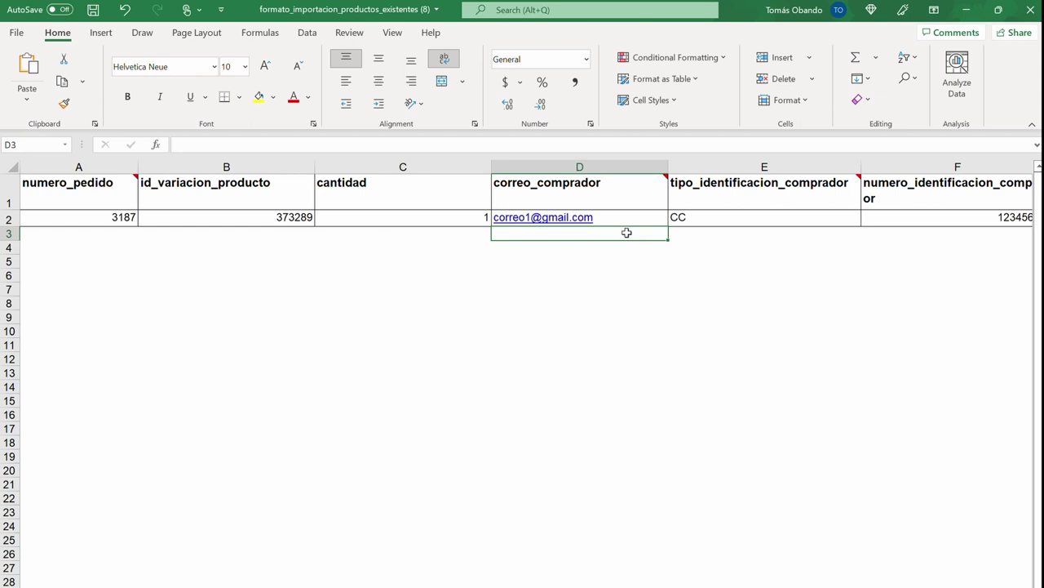
left_click(752, 196)
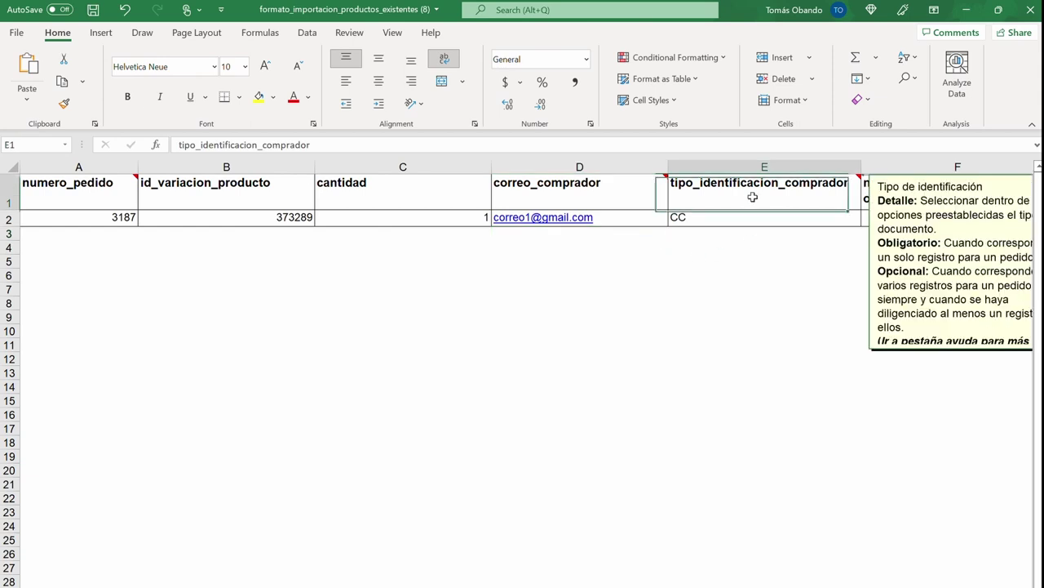
scroll(752, 197, "right", 3)
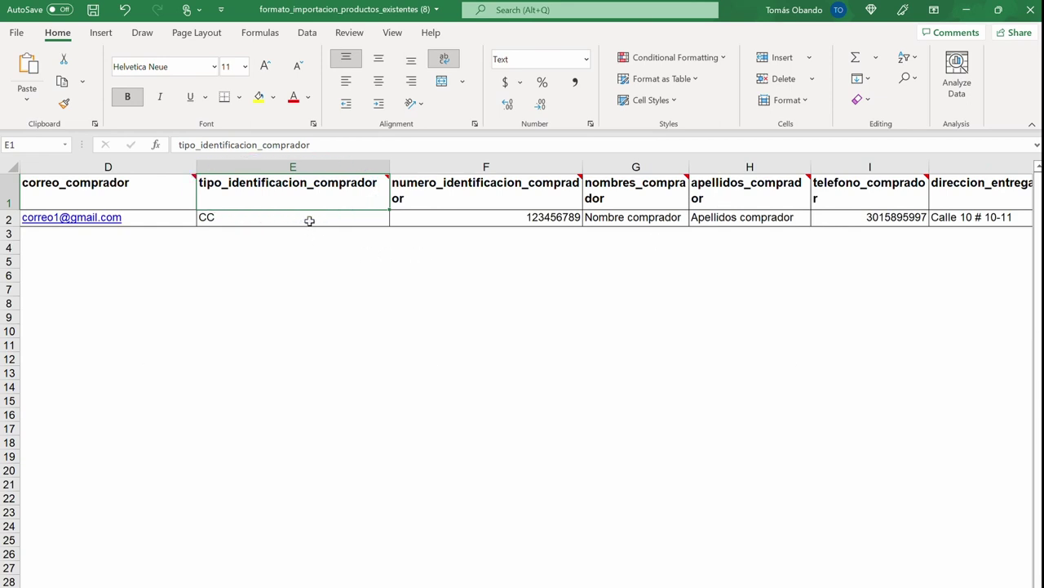
left_click(445, 219)
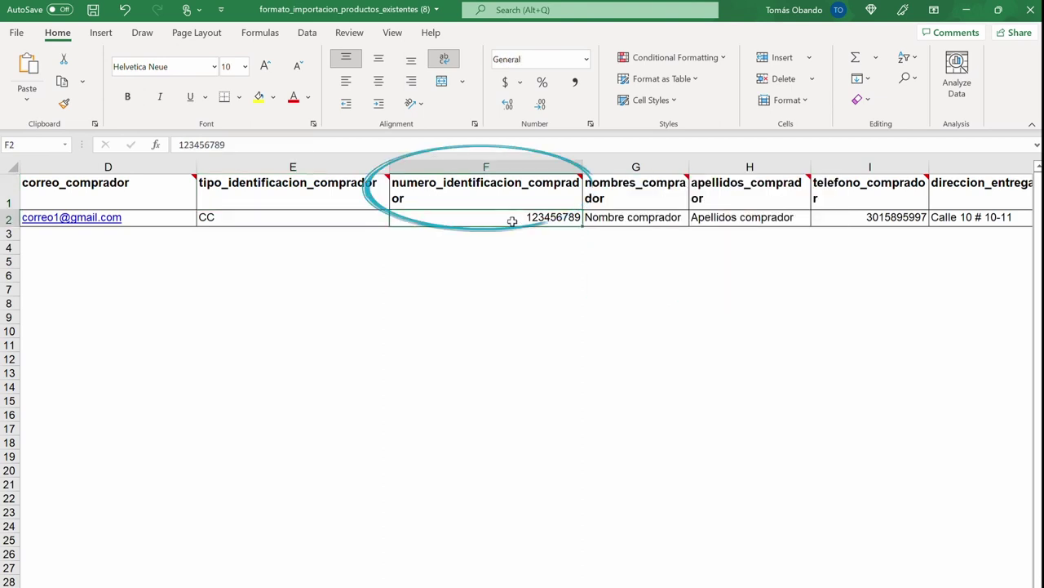
left_click(629, 220)
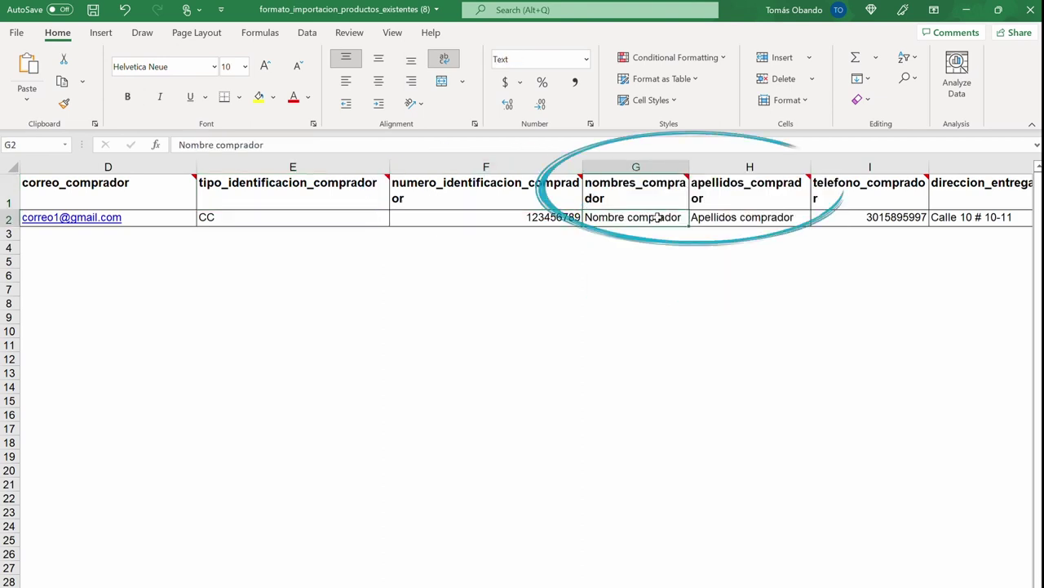
left_click(737, 219)
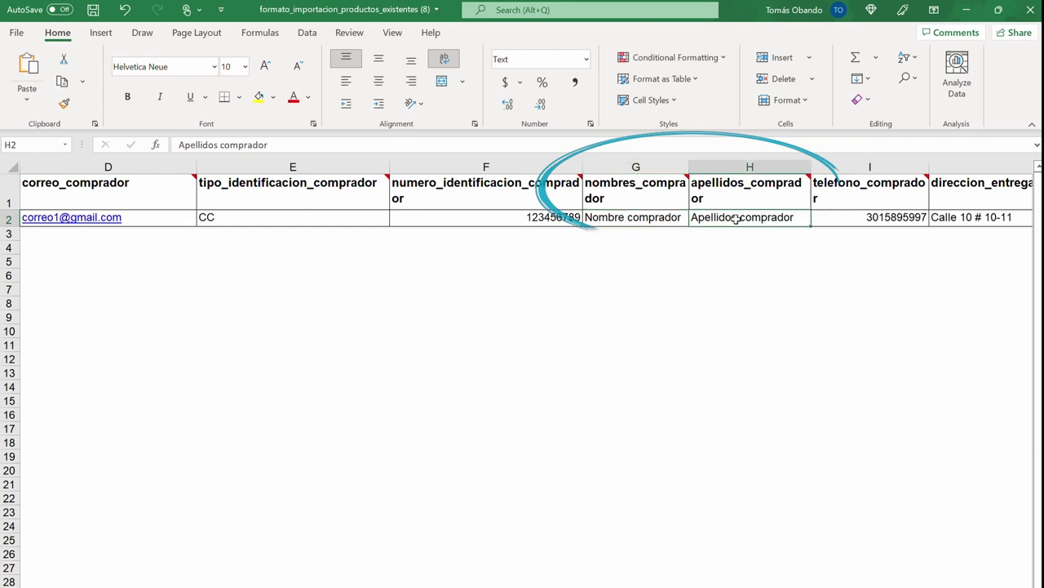
left_click(866, 219)
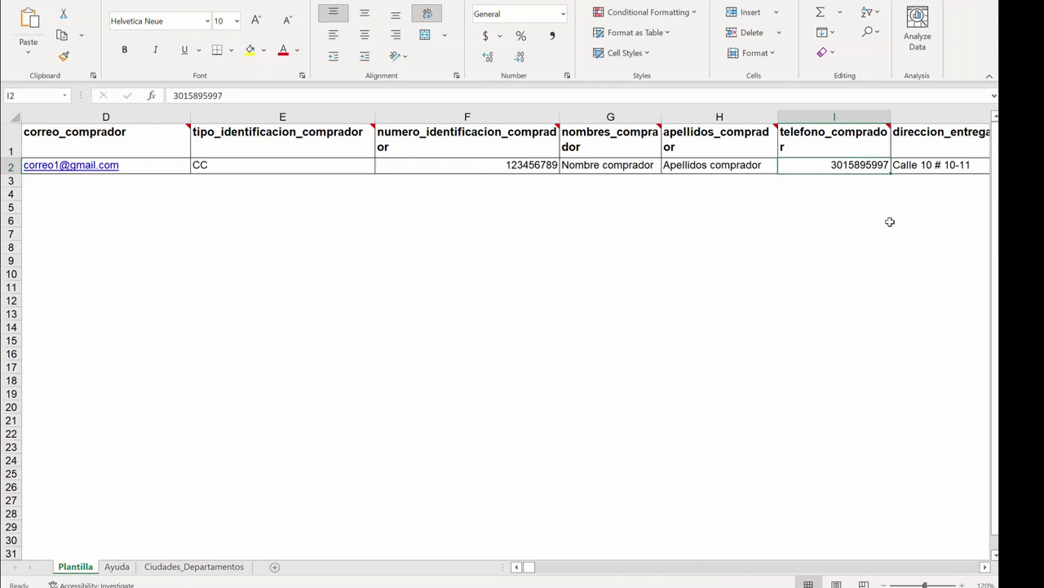
Examine the direccion_entrega column, including its header note and the sample delivery address
scroll(888, 221, "right", 4)
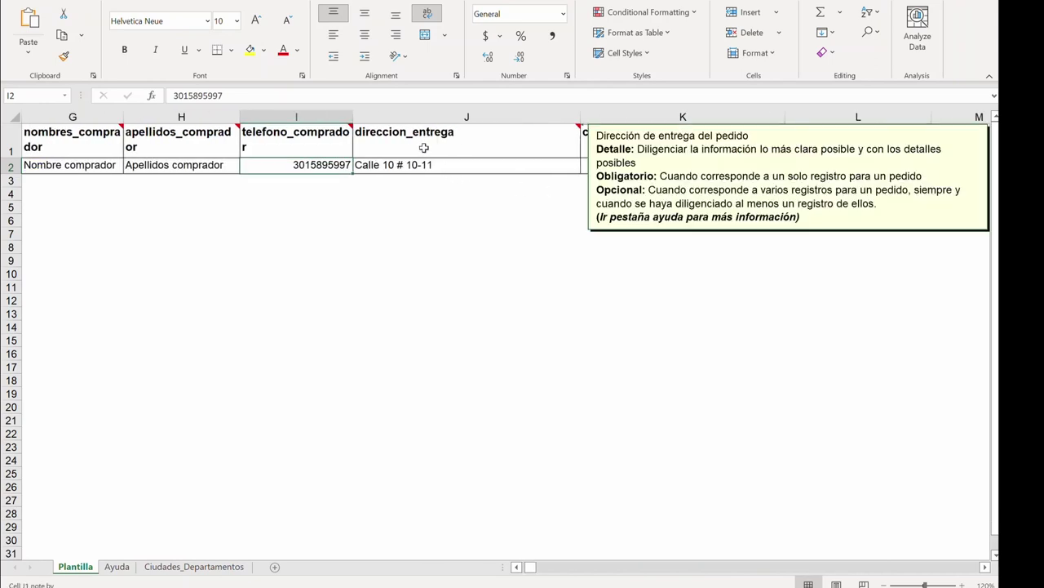
left_click(423, 148)
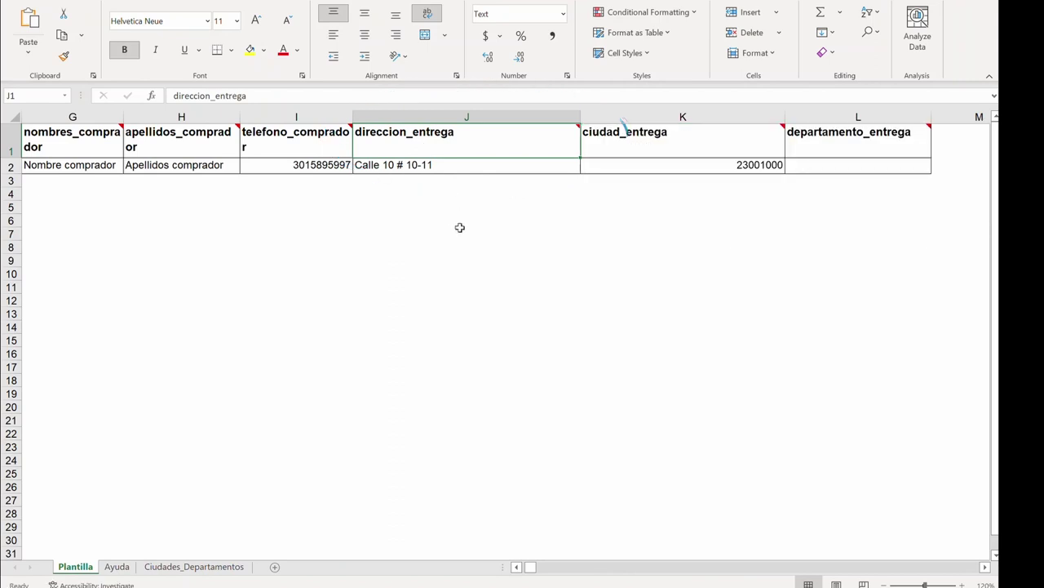
left_click(446, 165)
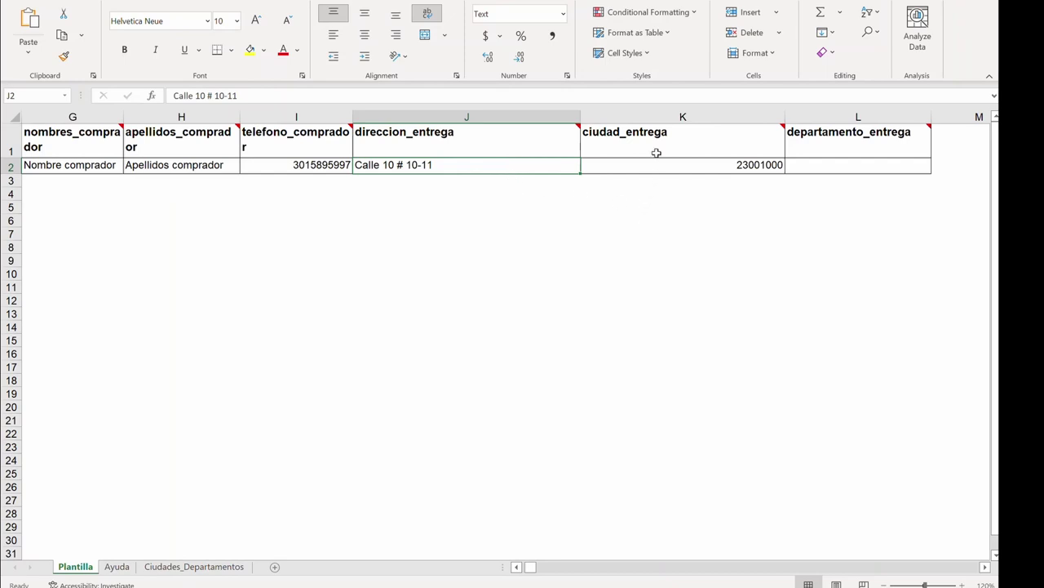
Examine the sample code under ciudad_entrega and the DANE code, city and department list in the Ciudades_Departamentos sheet
mouse_move(656, 153)
left_click(686, 164)
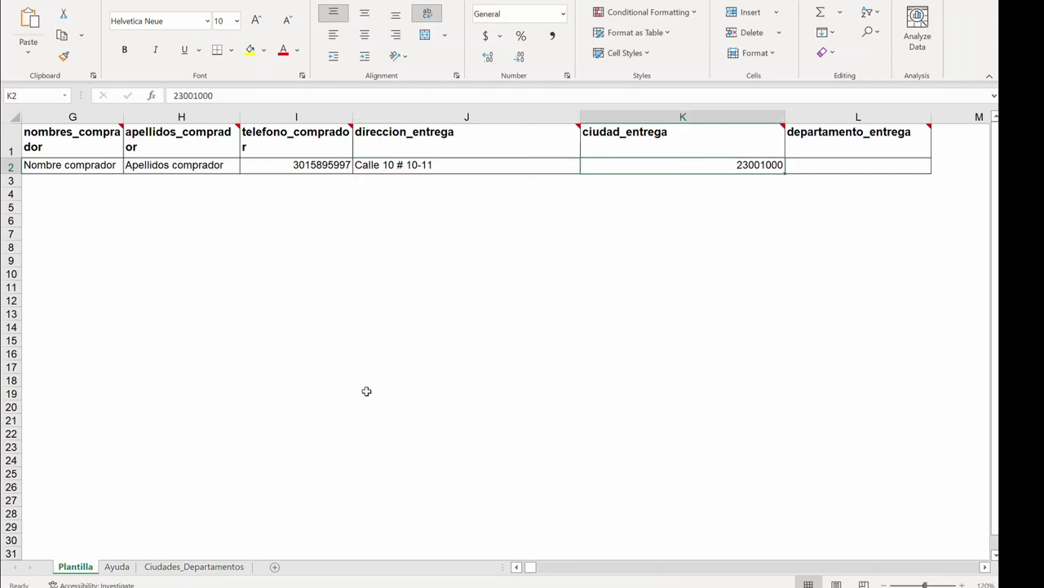
left_click(193, 566)
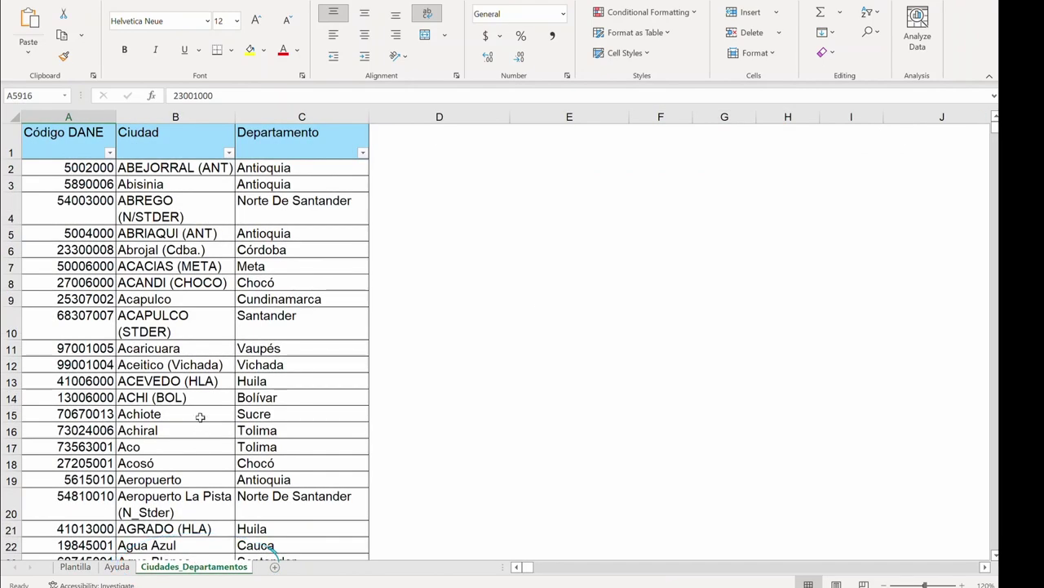
left_click(186, 348)
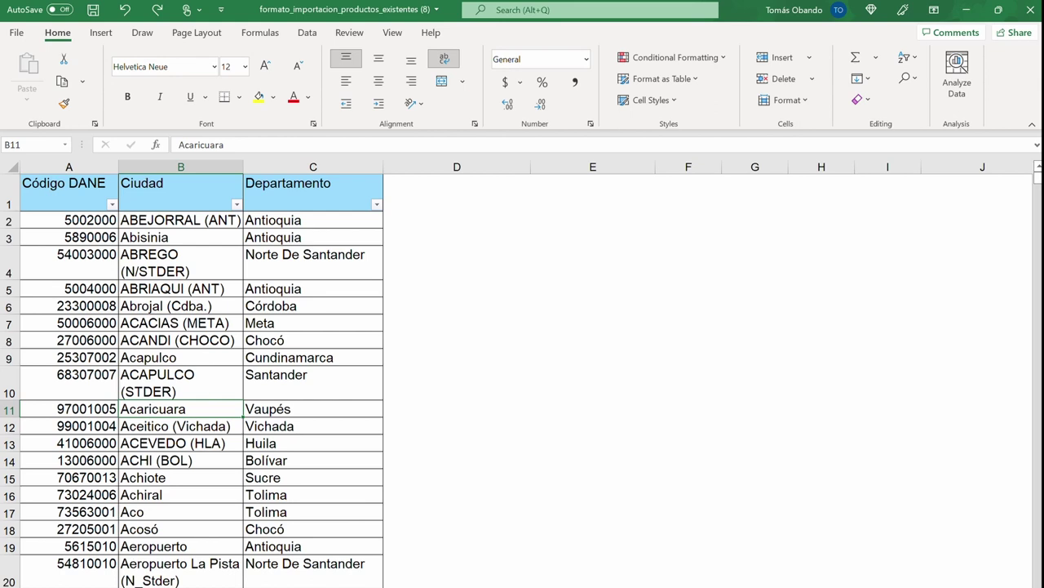
key("ctrl+Page_Up")
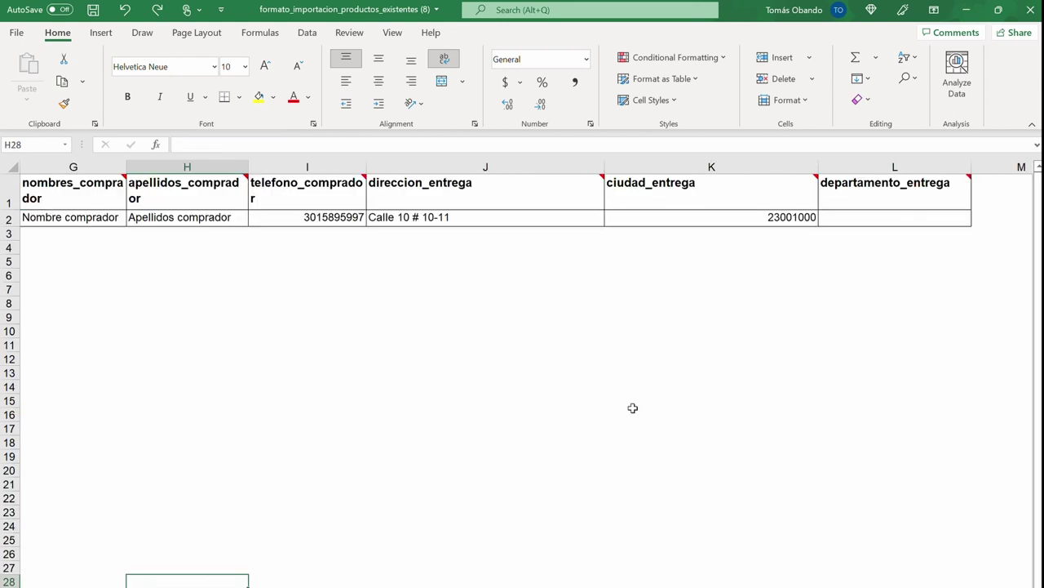
Replace the sample code under ciudad_entrega in K2 of the Plantilla sheet with Bogota, leaving departamento_entrega empty
left_click(701, 216)
type("Bota")
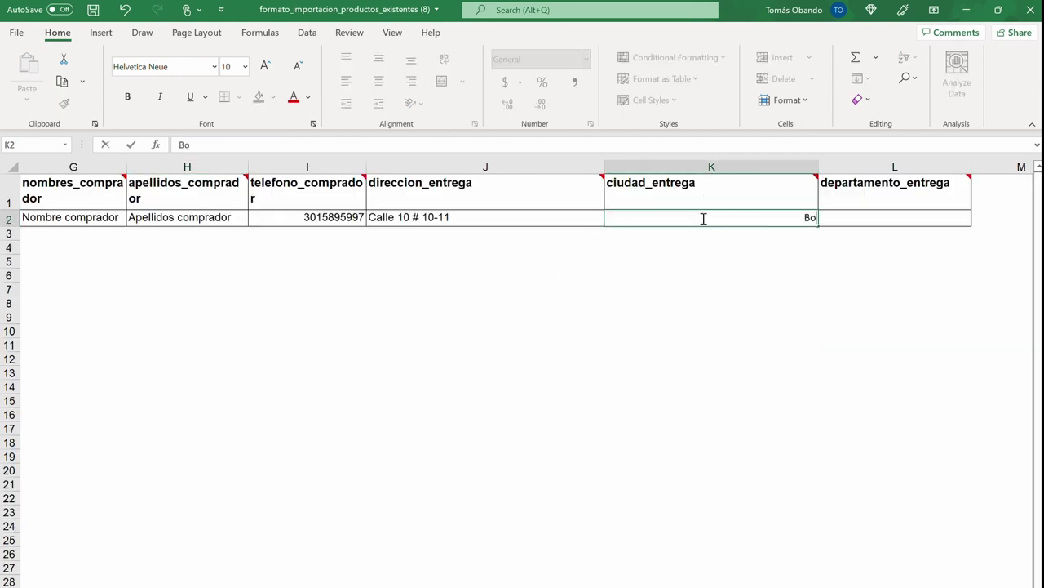
key("BackSpace")
key("BackSpace")
key("BackSpace")
type("ogota")
left_click(888, 219)
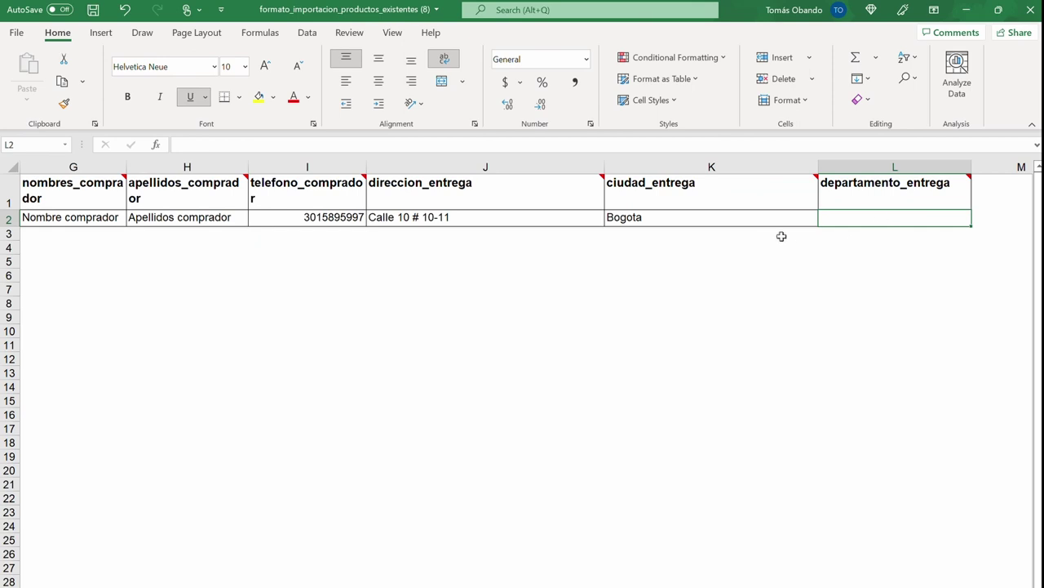
left_click(759, 223)
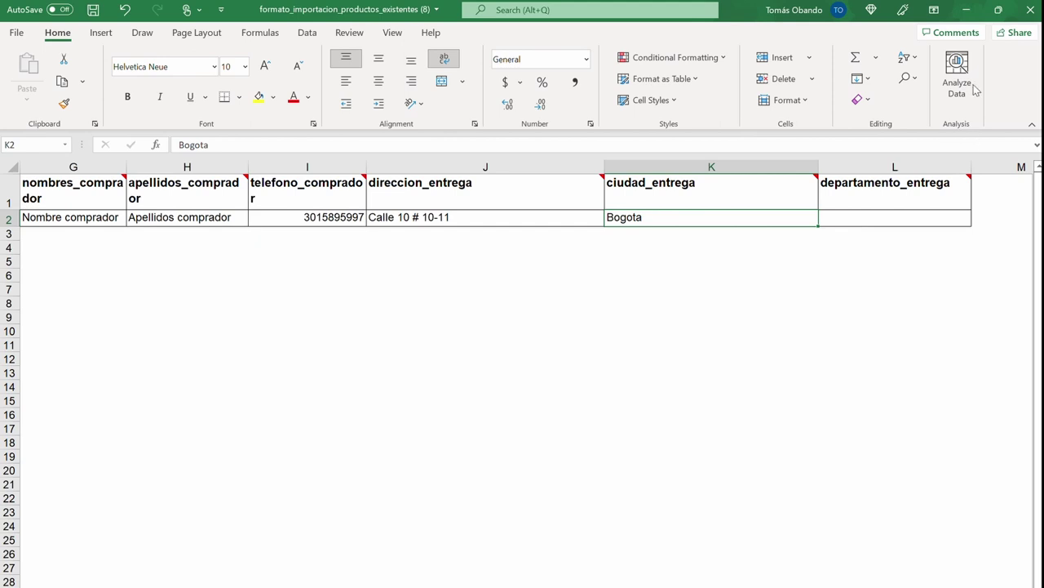
key("Right")
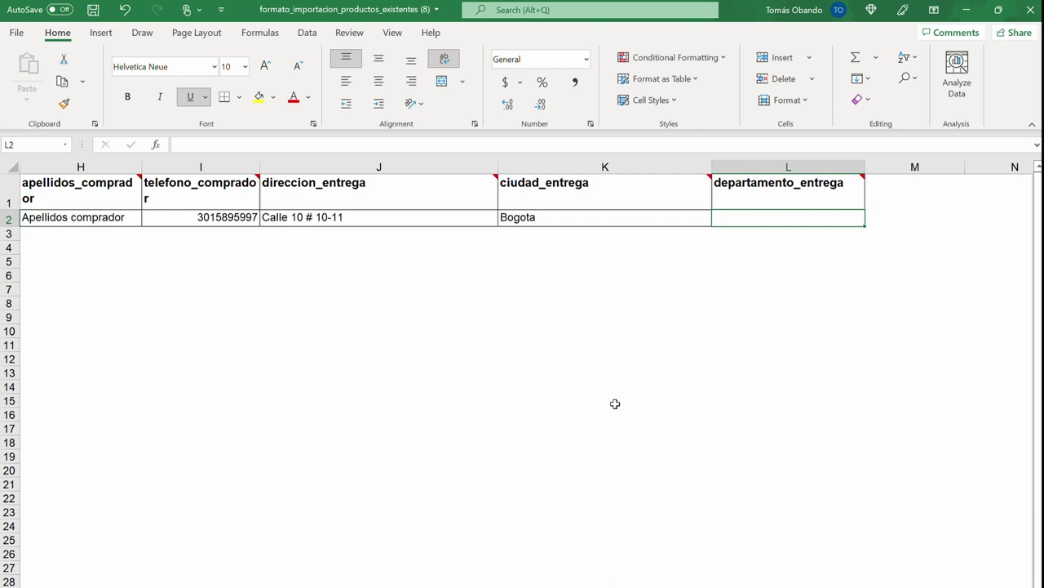
Copy the three prepared order rows from rows 3 to 5 of the other sheet into Plantilla, starting at row 3
key("Left")
key("Left")
key("Left")
key("Left")
key("Left")
key("Left")
key("Left")
key("Left")
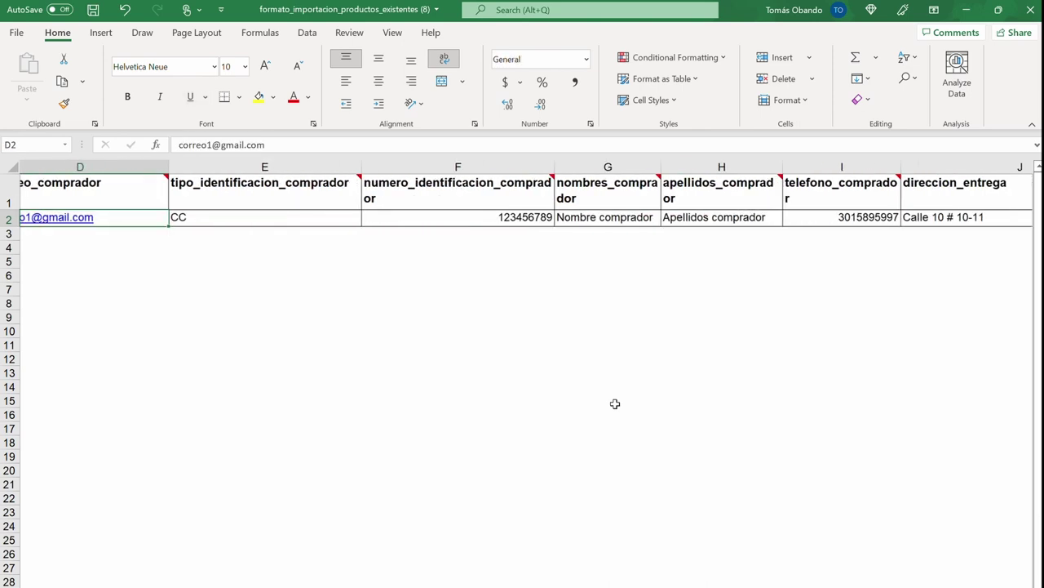
key("Left")
key("Left")
key("Left")
key("Down")
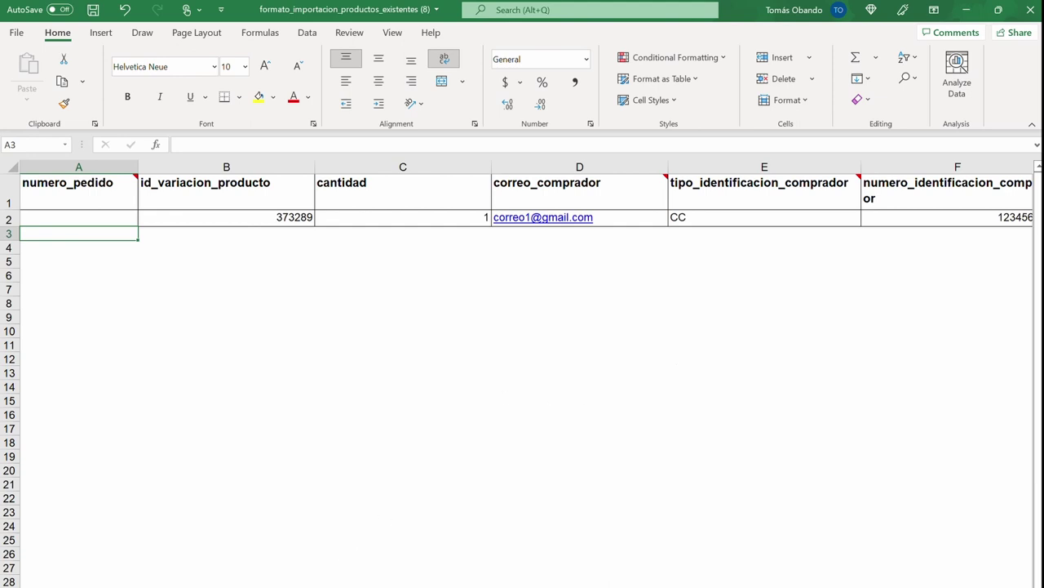
key("ctrl+Page_Down")
left_click_drag(8, 200, 10, 222)
key("ctrl+c")
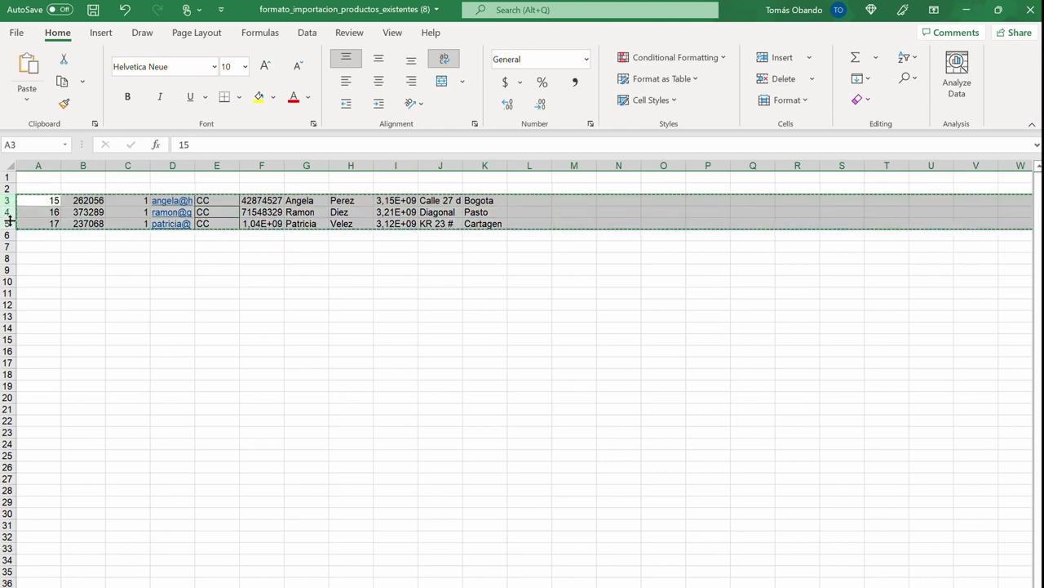
key("ctrl+Page_Up")
key("ctrl+v")
Apply the formatting of sample row 2 to the three pasted orders and delete the sample row
left_click(9, 220)
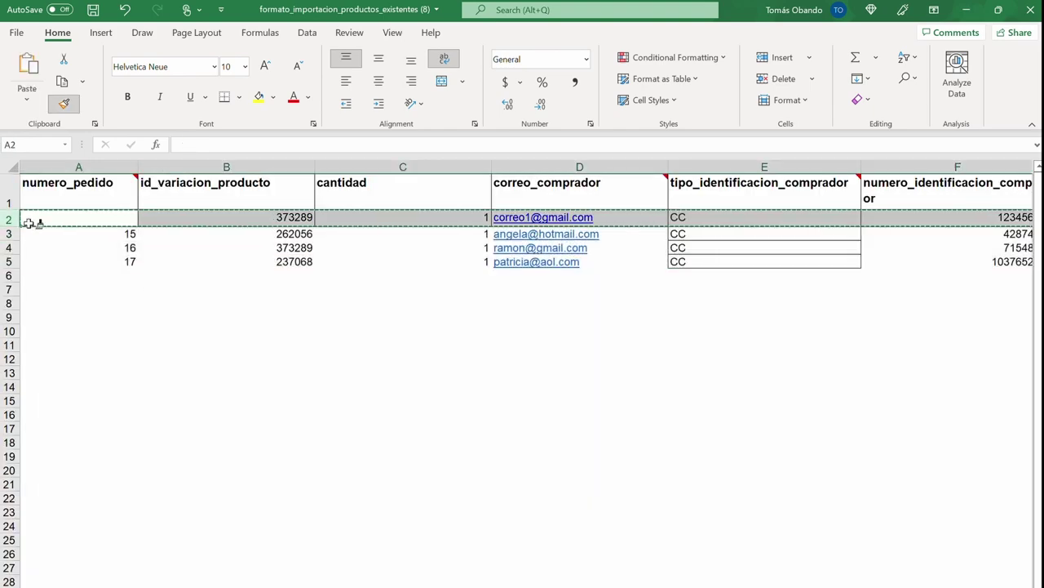
key("ctrl+minus")
left_click(171, 294)
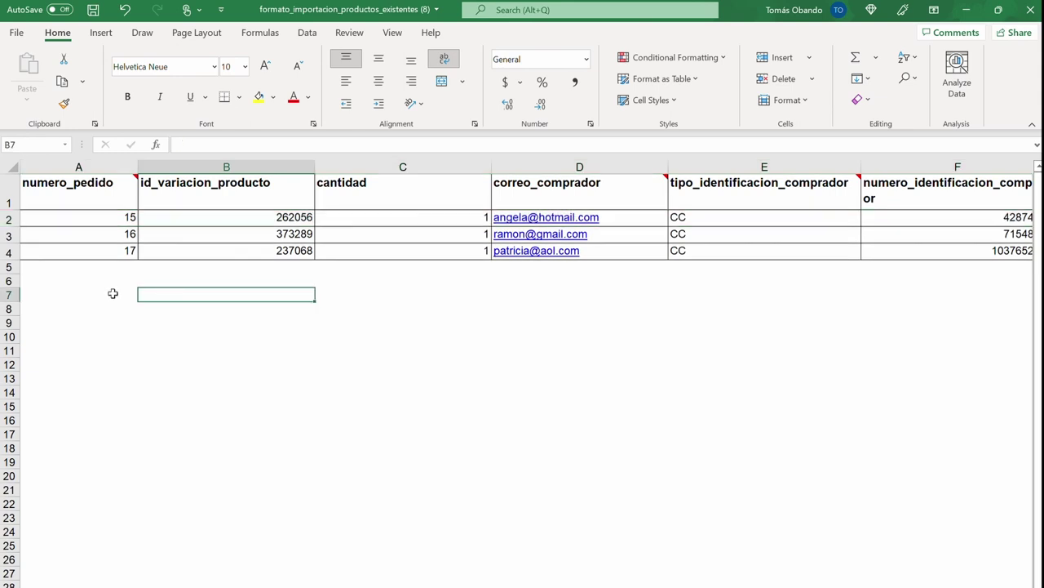
Review the three orders across all columns, from numero_pedido to ciudad_entrega and departamento_entrega
left_click(92, 219)
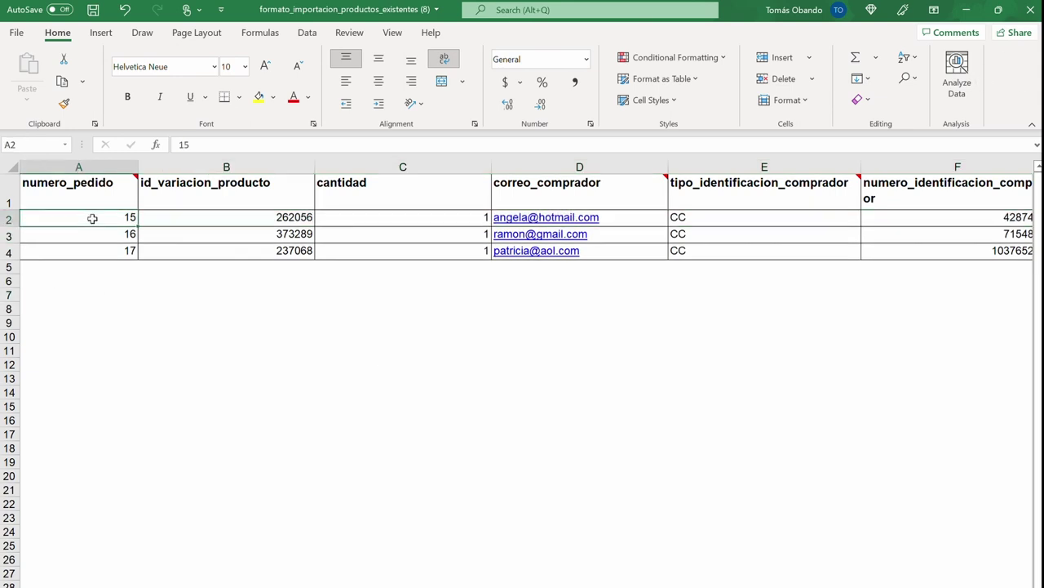
key("Up")
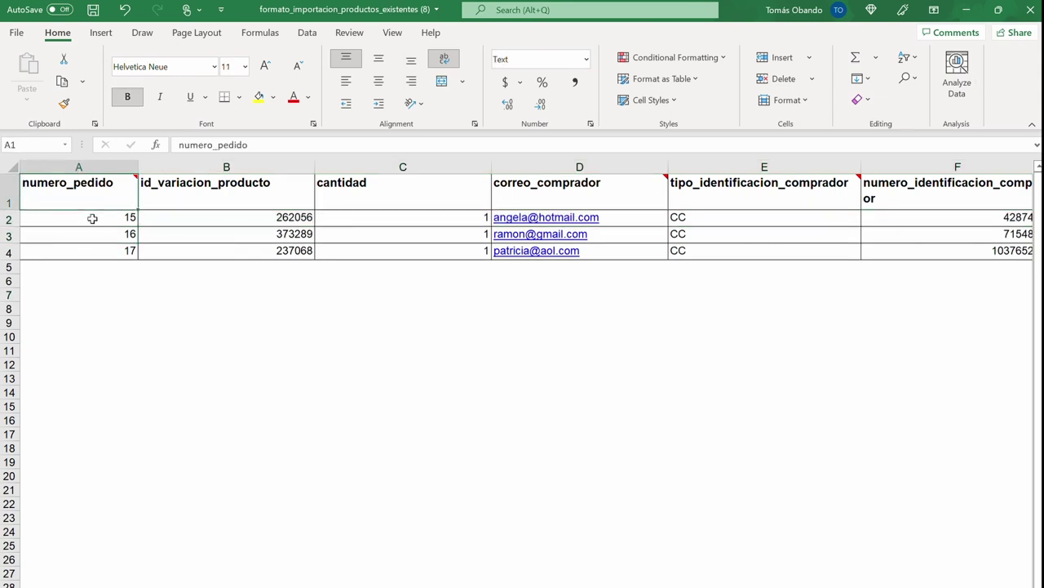
key("Right")
key("Down")
key("Right")
key("Right")
key("Right")
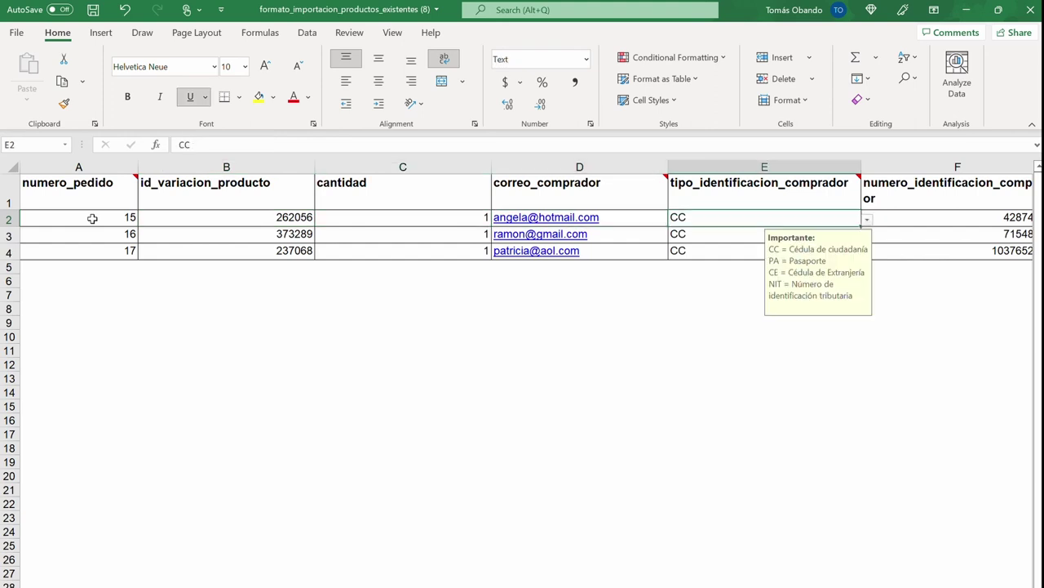
key("Right")
key("Right")
key("Right")
key("Right")
key("Right")
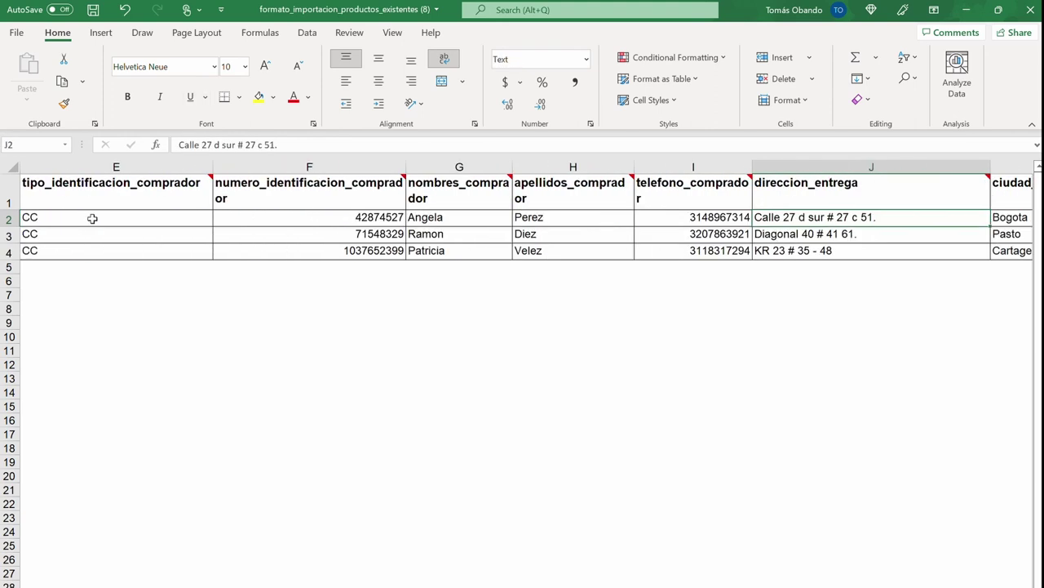
key("Right")
key("Right")
key("Down")
key("Down")
key("Left")
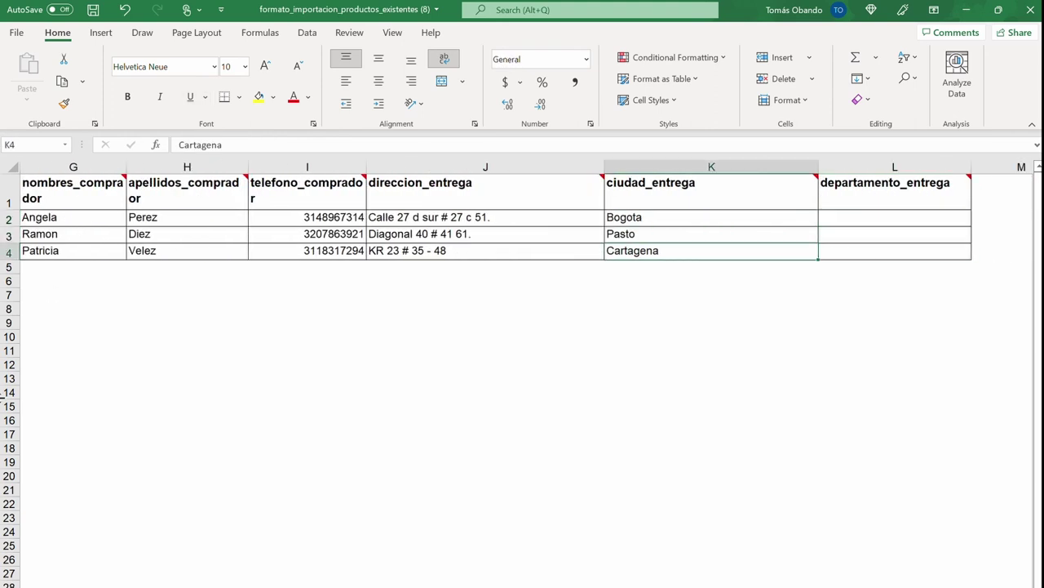
Save the completed import workbook and close it
left_click(608, 306)
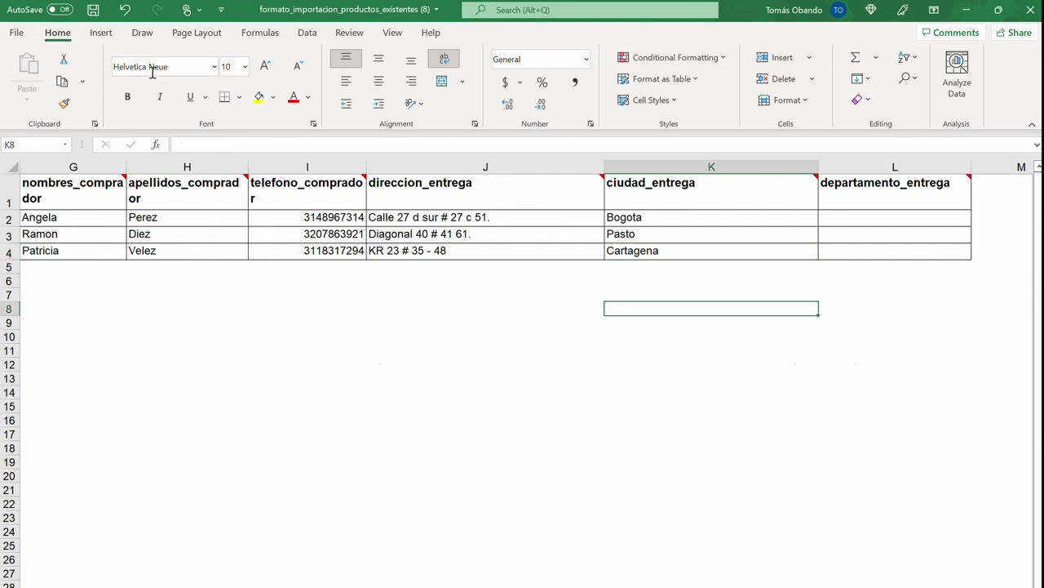
left_click(93, 9)
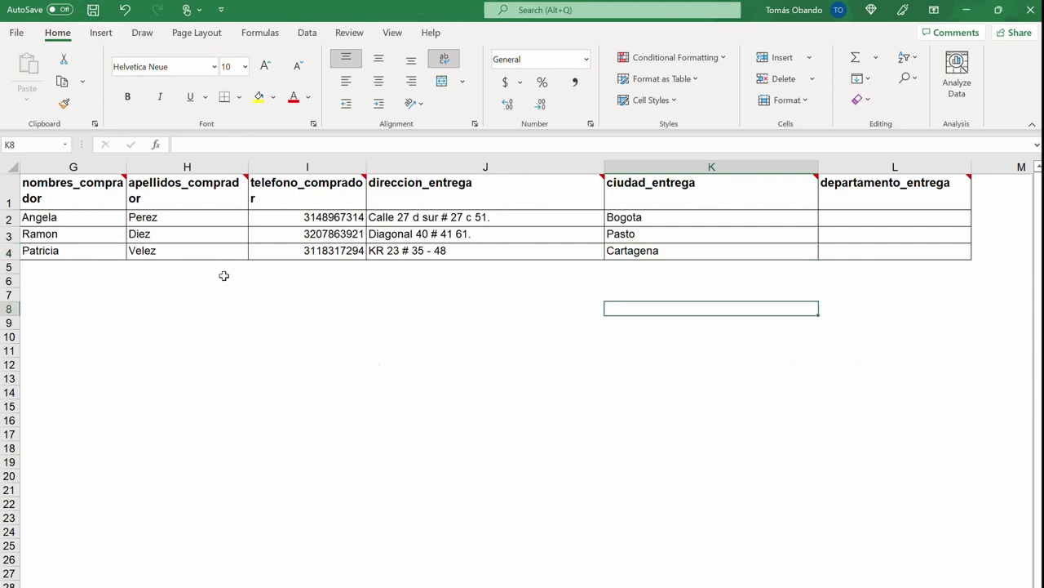
left_click(412, 309)
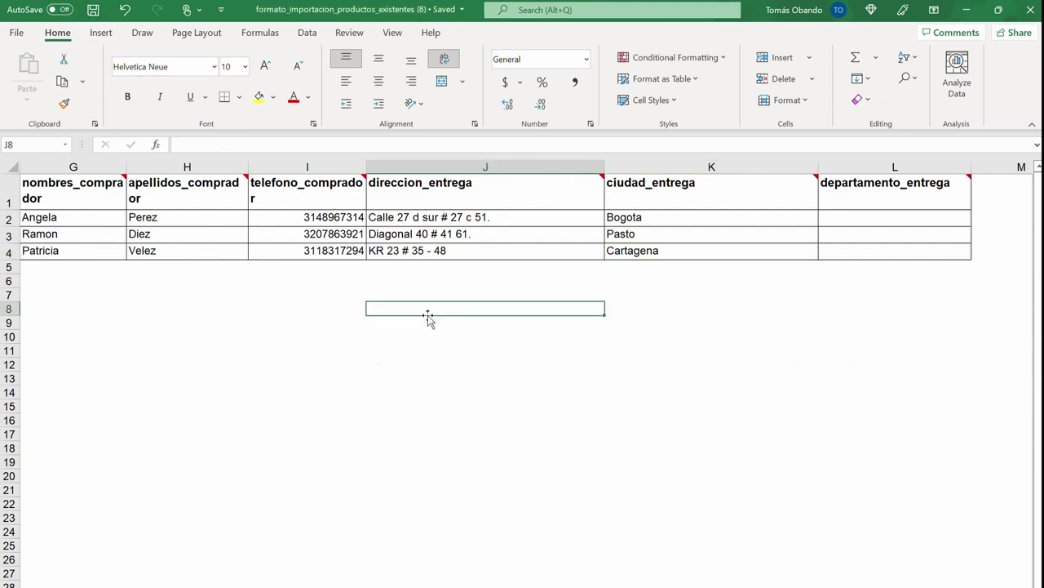
left_click(1026, 11)
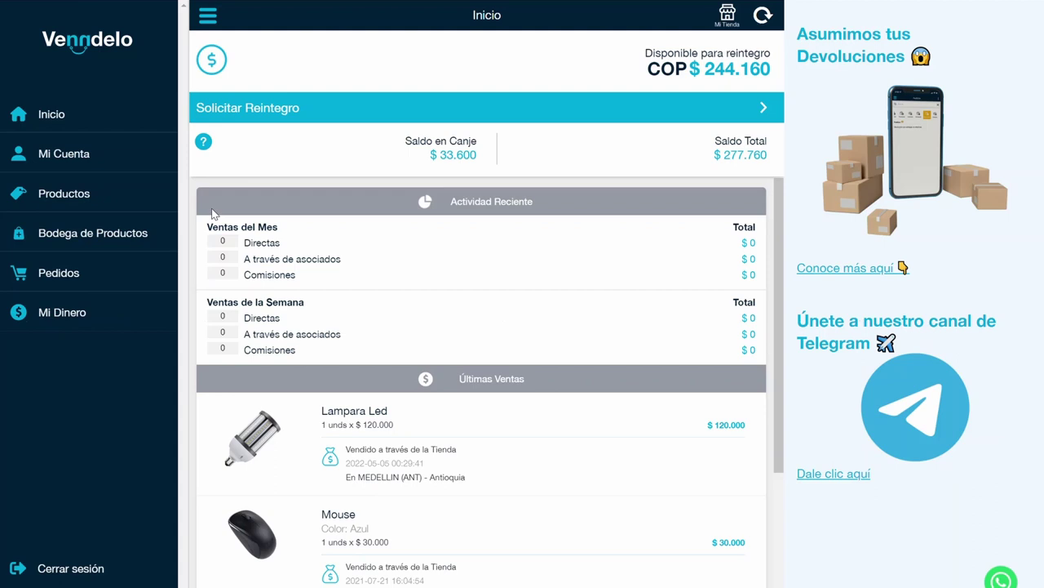
Switch to Venndelo and run a new order import from Pedidos with the file formato_importacion_productos_existentes (6).xlsx
left_click(105, 267)
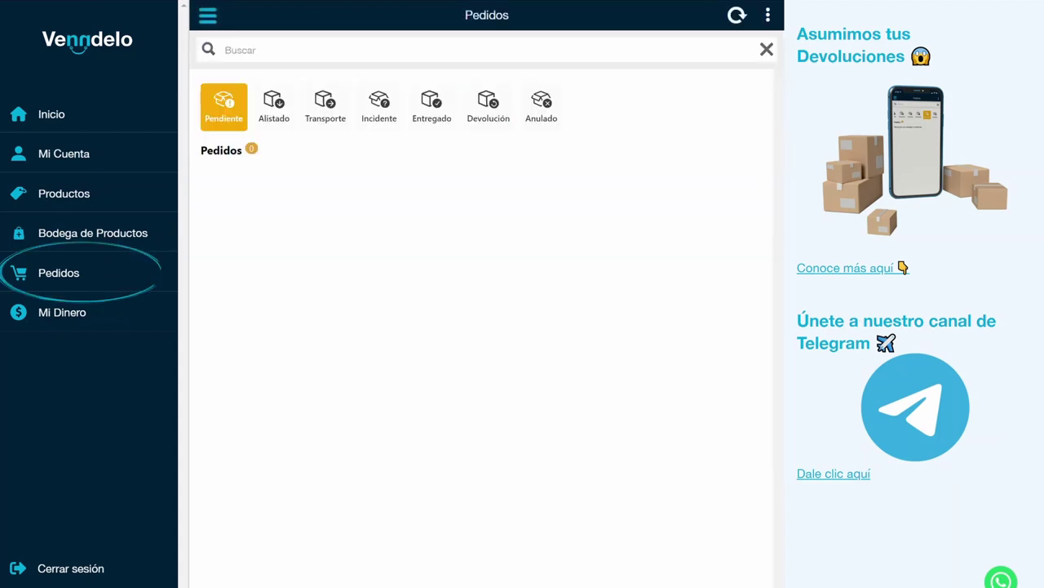
left_click(768, 14)
left_click(755, 102)
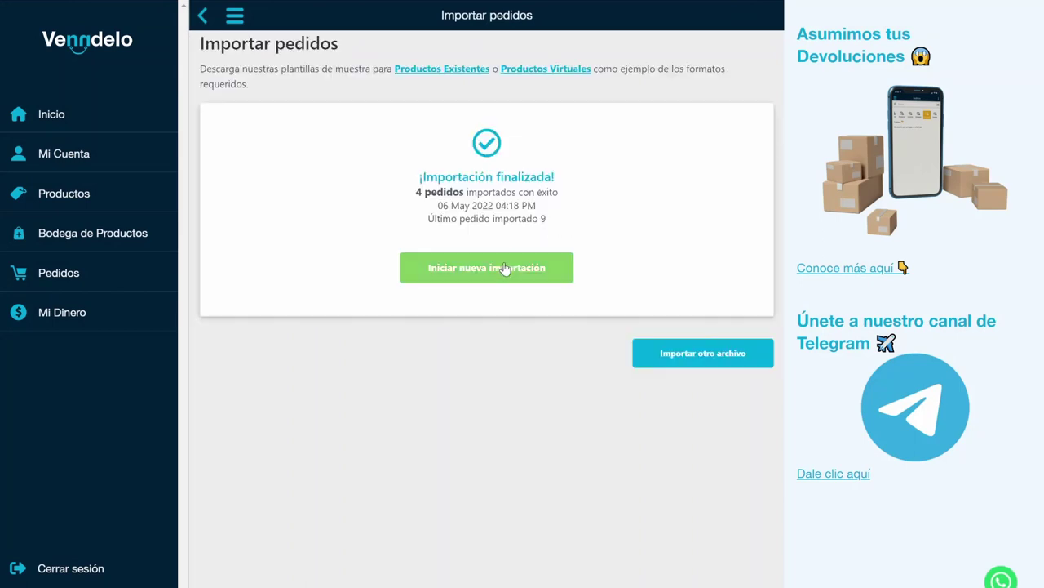
left_click(505, 270)
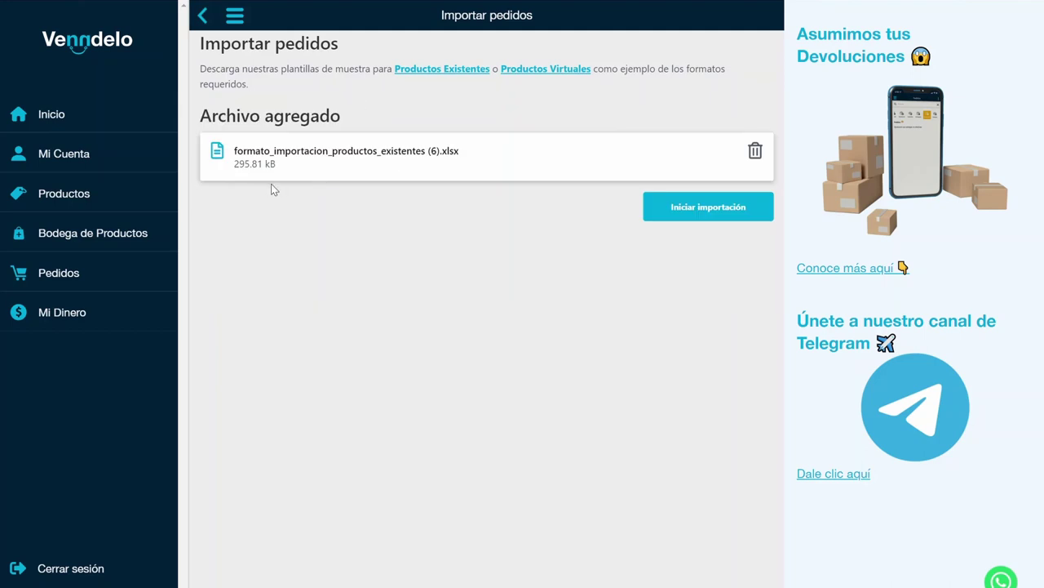
left_click(670, 217)
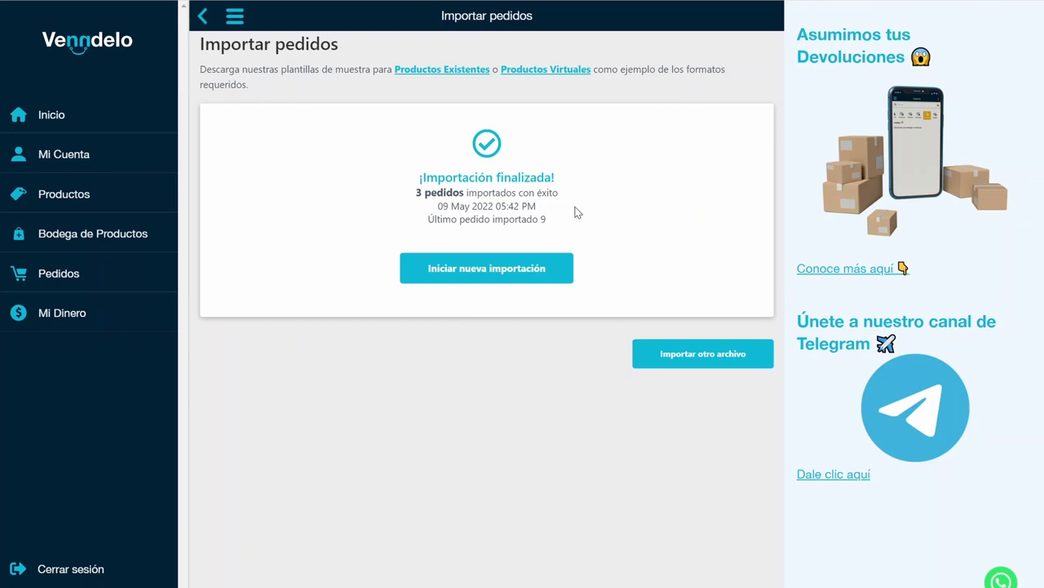
Return to the Pedidos list and refresh the pending orders to check for the imported ones
left_click(101, 278)
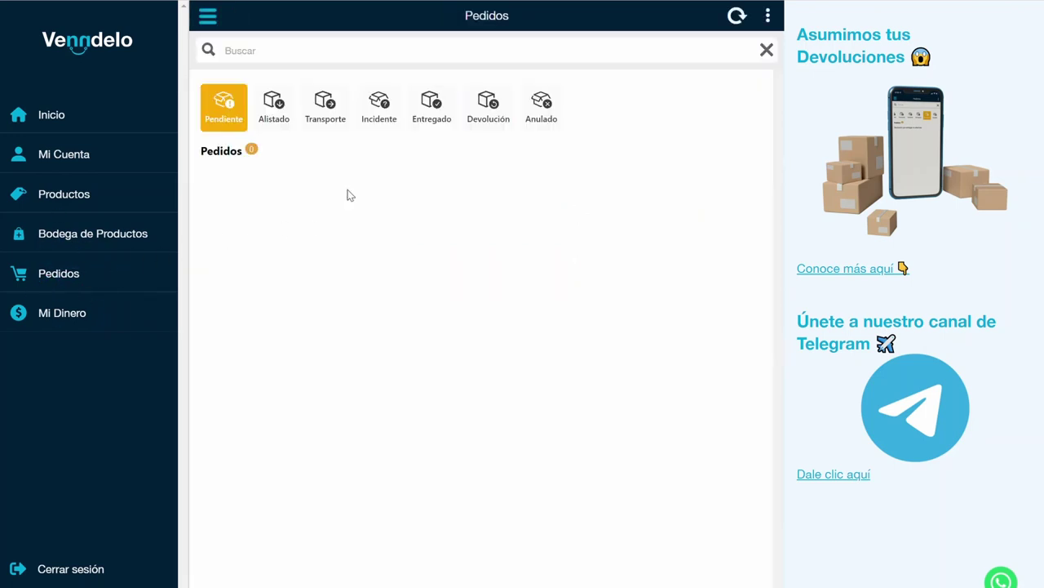
left_click(743, 24)
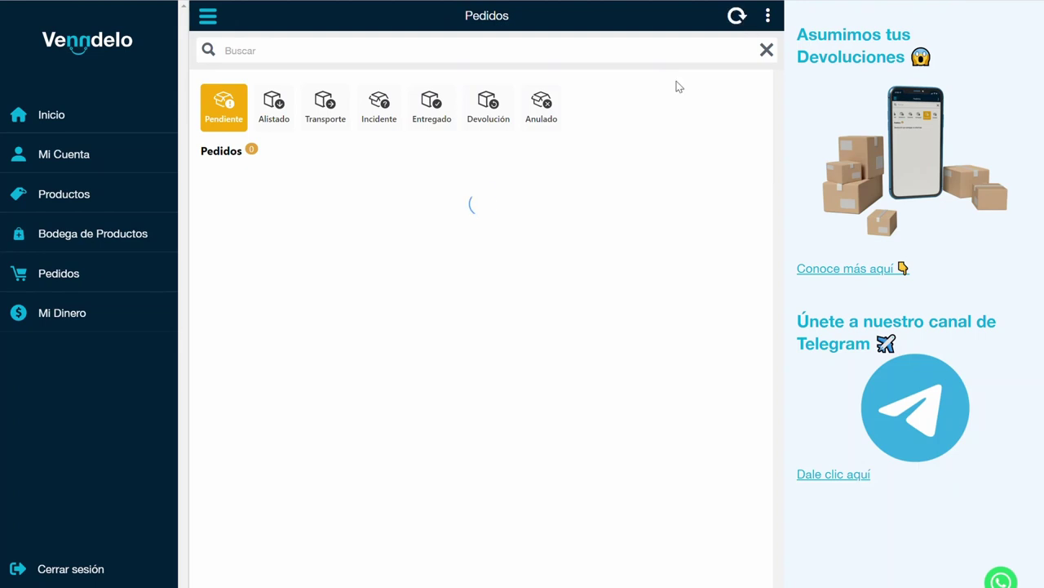